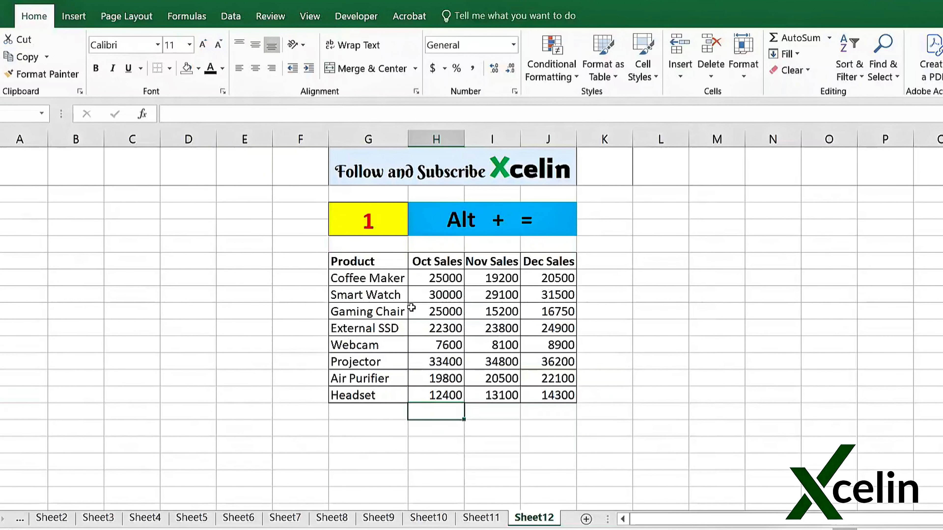
# Step: AutoSum the Oct Sales figures in the empty cell directly below the Headset row
pyautogui.click(450, 219)
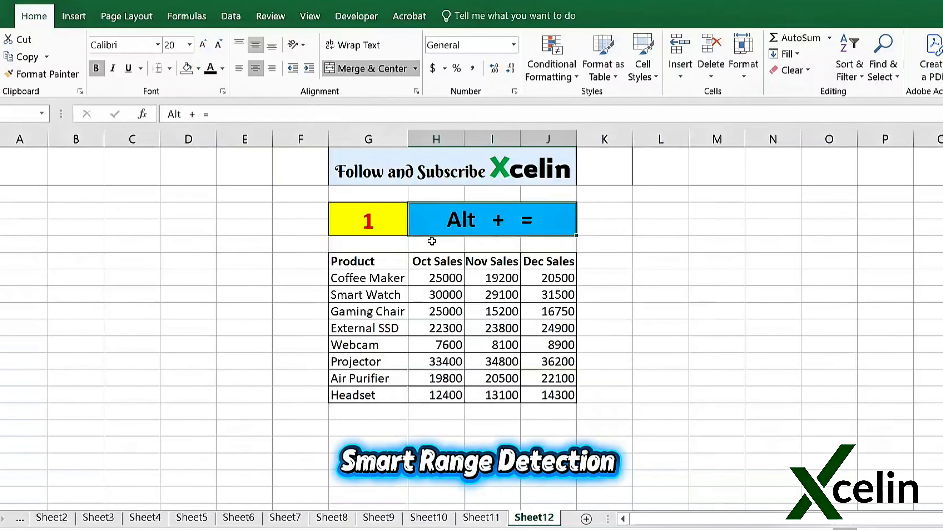
pyautogui.click(435, 406)
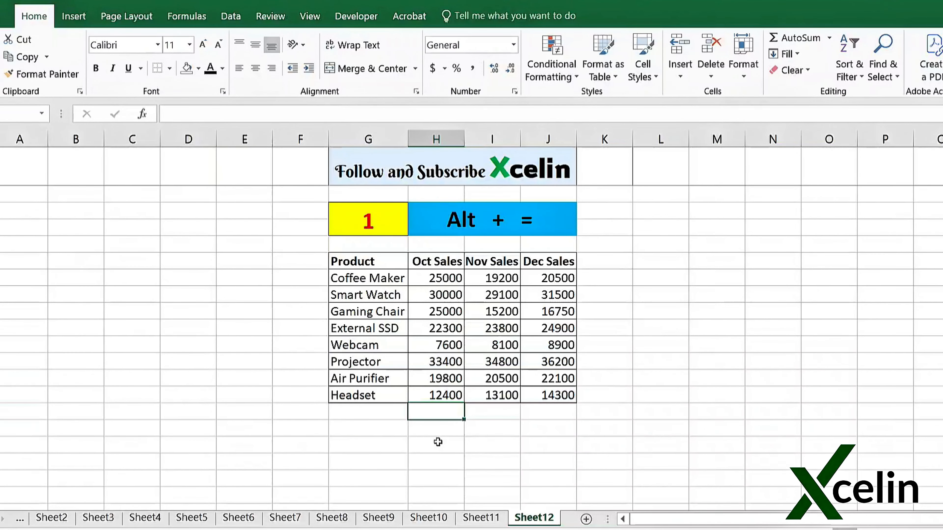
pyautogui.hotkey('alt', '=')
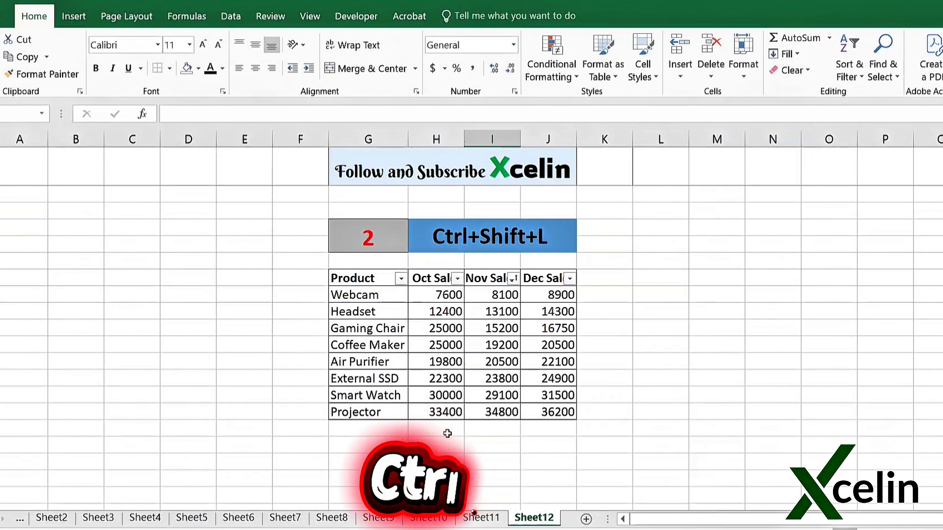
# Step: Select the whole product sales table and toggle its header filters on and off repeatedly
pyautogui.click(448, 433)
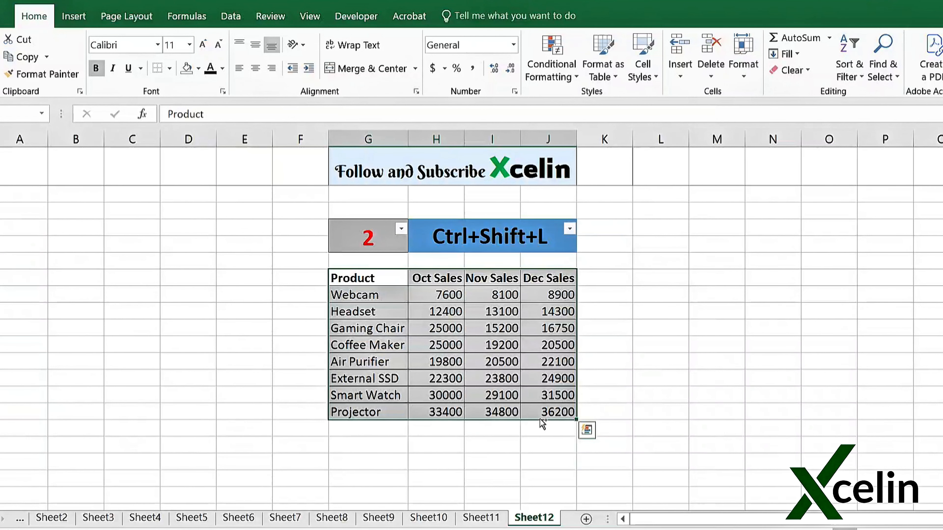
pyautogui.hotkey('ctrl', 'shift', 'l')
pyautogui.hotkey('ctrl', 'shift', 'l')
pyautogui.hotkey('ctrl', 'shift', 'l')
pyautogui.hotkey('ctrl', 'shift', 'l')
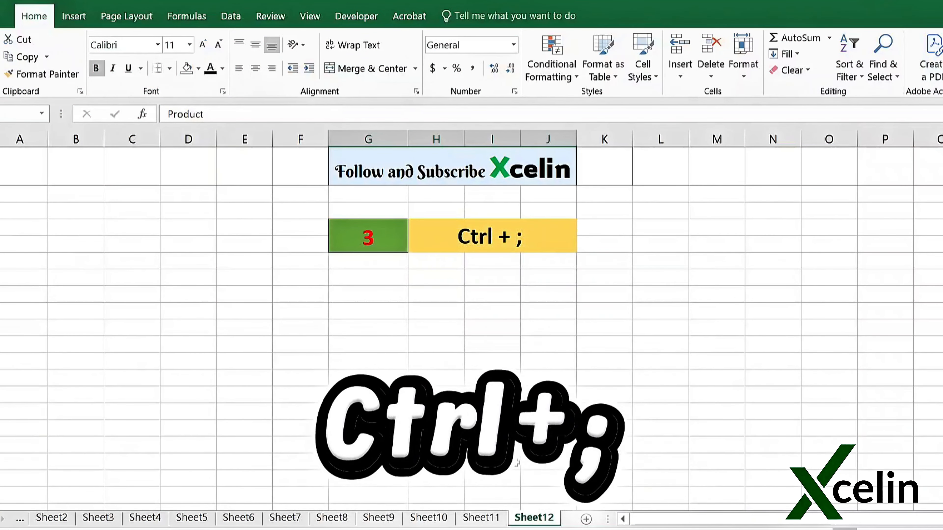
# Step: Insert the current date in the empty column G cell below the heading, and the current time in the fourth example's column G cell
pyautogui.click(379, 295)
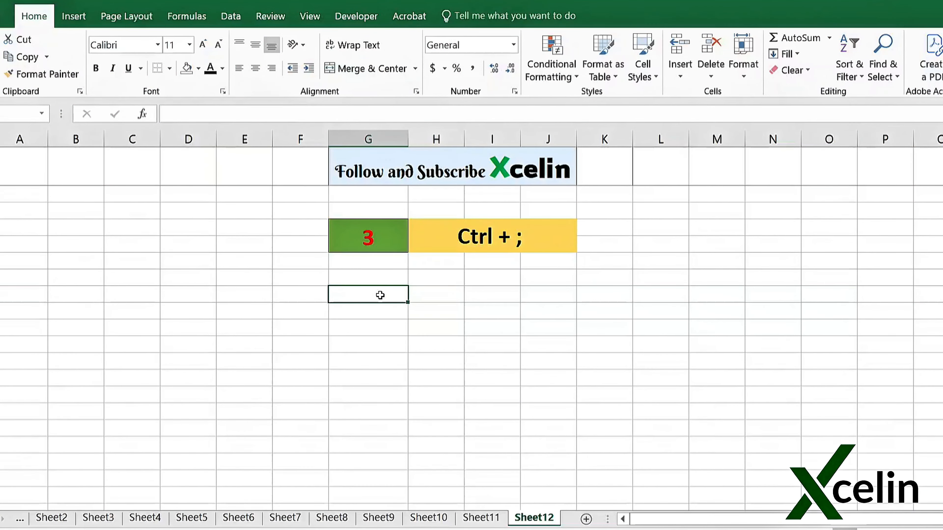
pyautogui.hotkey('ctrl', ';')
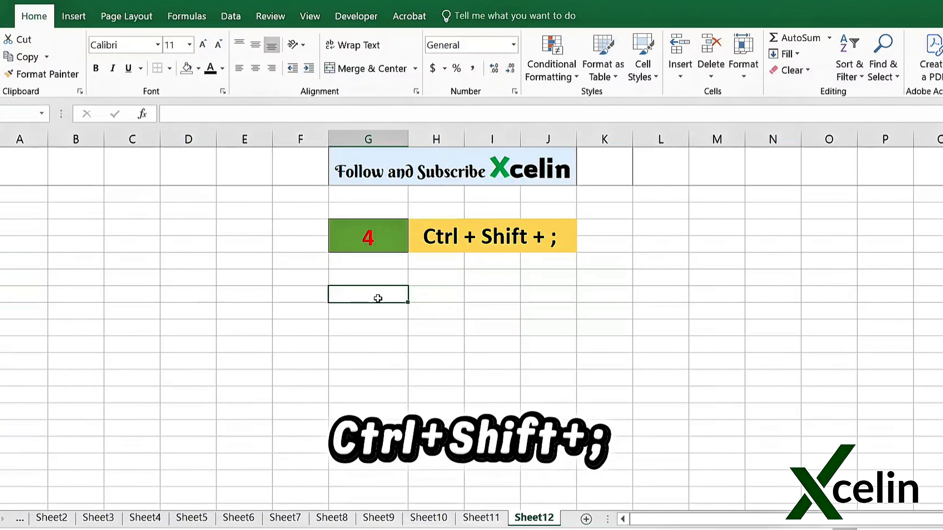
pyautogui.hotkey('ctrl', 'shift', ';')
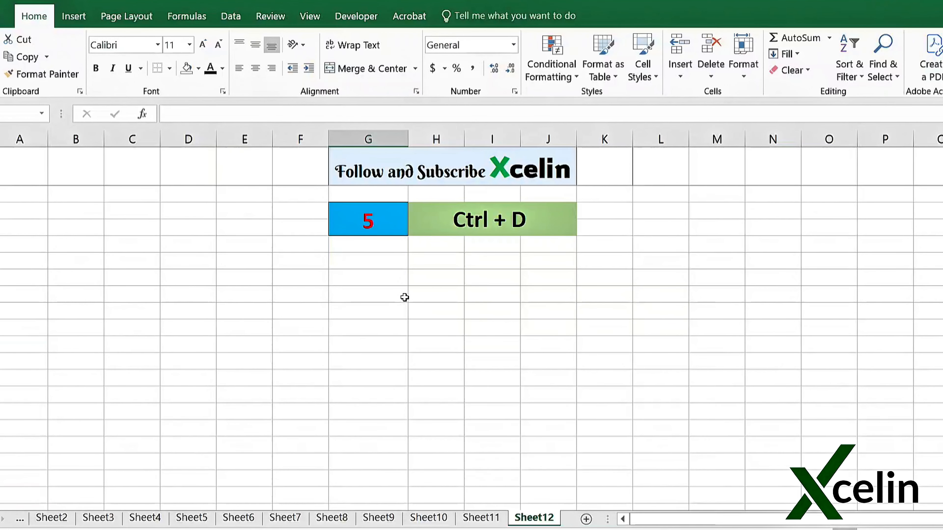
# Step: Enter America in the empty column G cell a few rows below the fifth example's heading
pyautogui.click(390, 297)
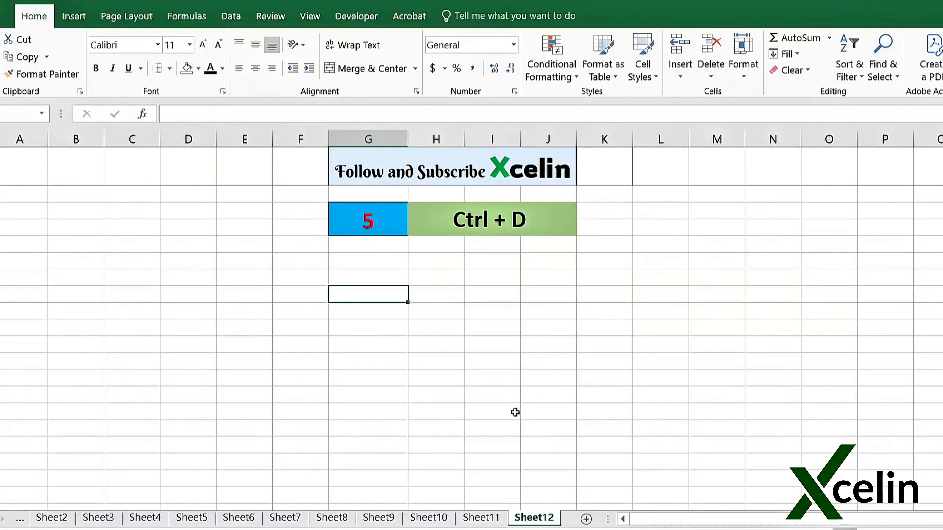
pyautogui.write('America')
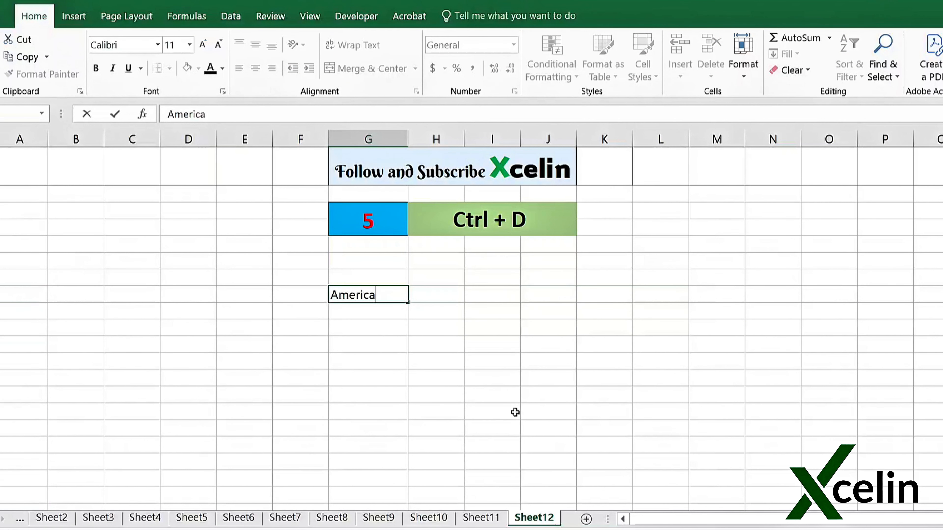
pyautogui.press('Return')
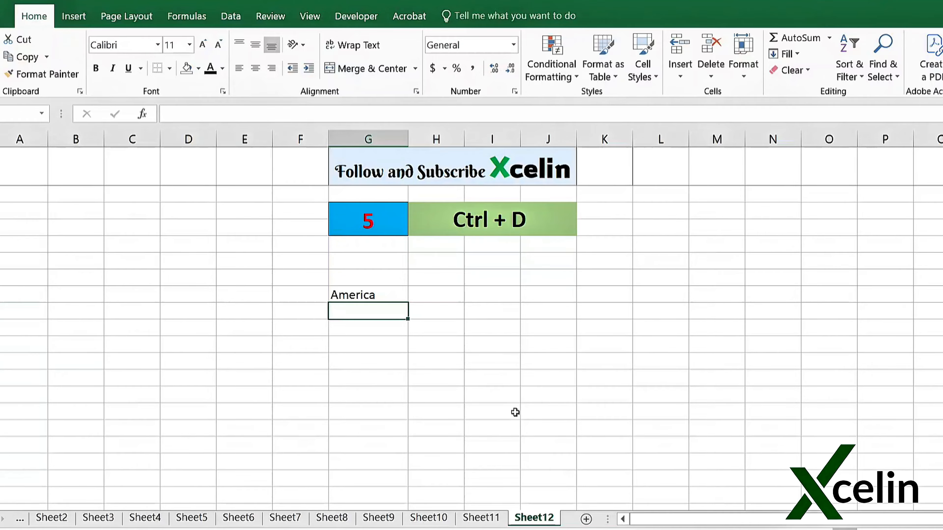
# Step: Fill America down column G one cell at a time into the five cells below it
pyautogui.hotkey('ctrl', 'd')
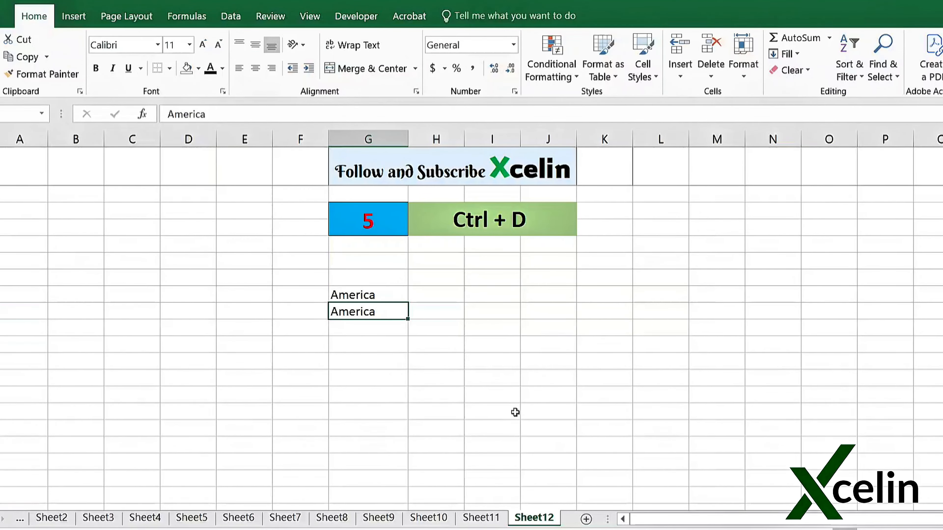
pyautogui.press('Down')
pyautogui.hotkey('ctrl', 'd')
pyautogui.press('Down')
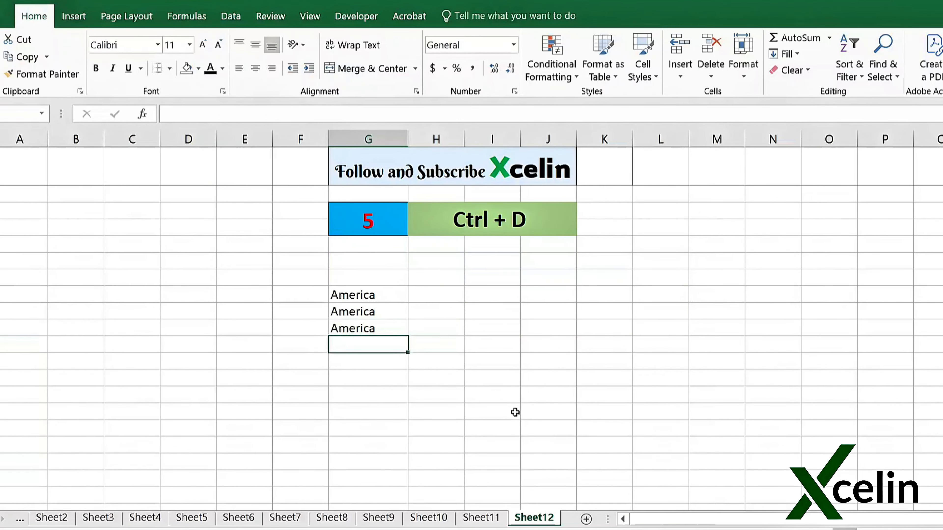
pyautogui.hotkey('ctrl', 'd')
pyautogui.press('Down')
pyautogui.hotkey('ctrl', 'd')
pyautogui.press('Down')
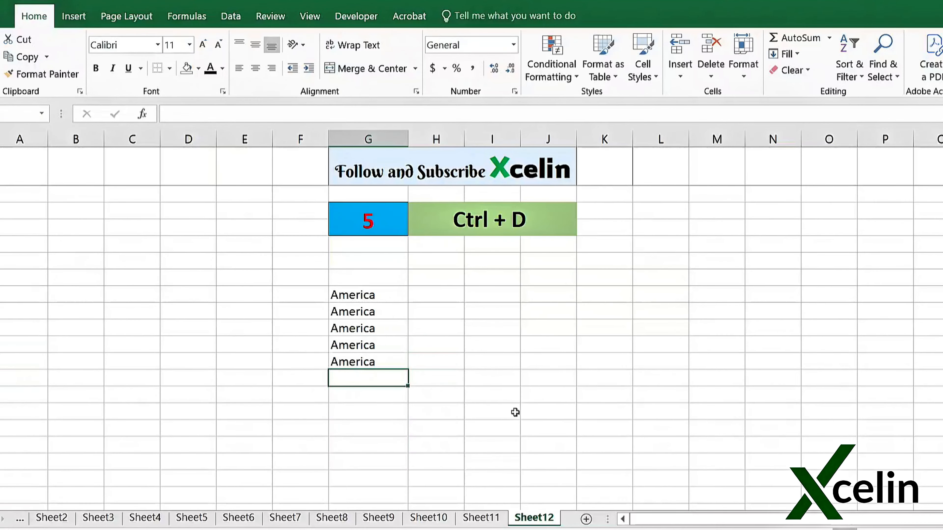
pyautogui.hotkey('ctrl', 'd')
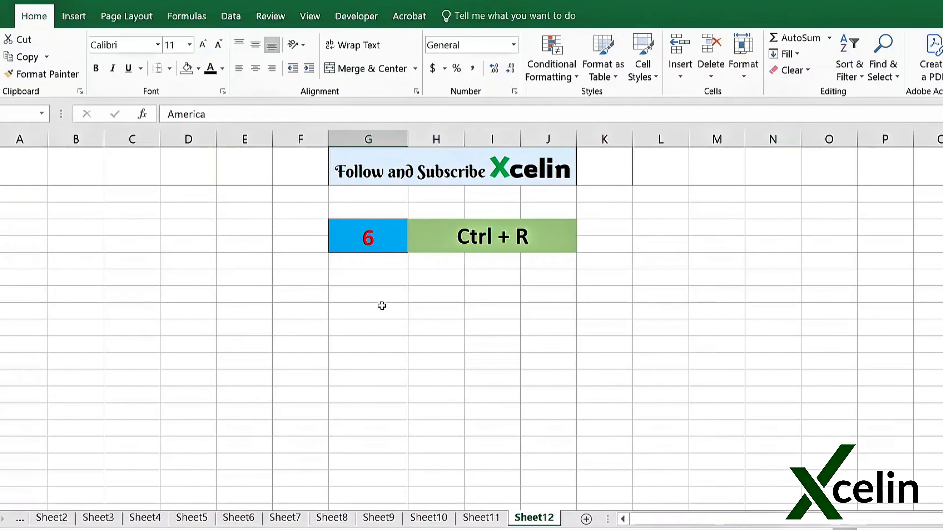
# Step: Enter Russia in column G below the sixth example's heading and fill it right into columns H, I and J
pyautogui.click(381, 301)
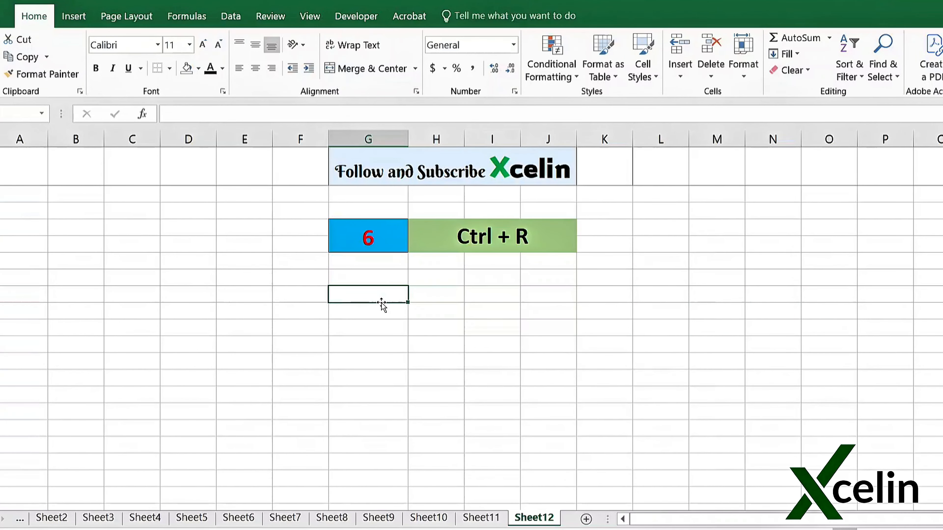
pyautogui.write('Russia')
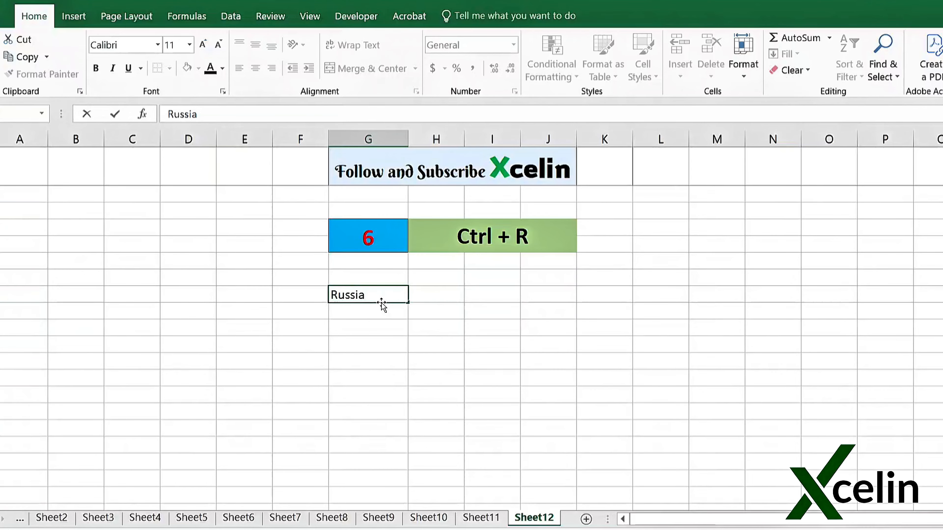
pyautogui.press('Tab')
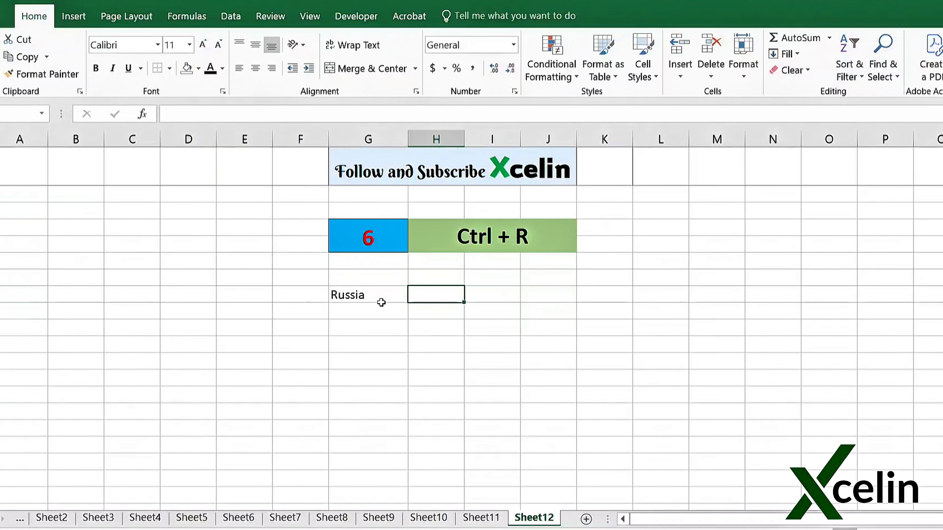
pyautogui.hotkey('ctrl', 'r')
pyautogui.press('Tab')
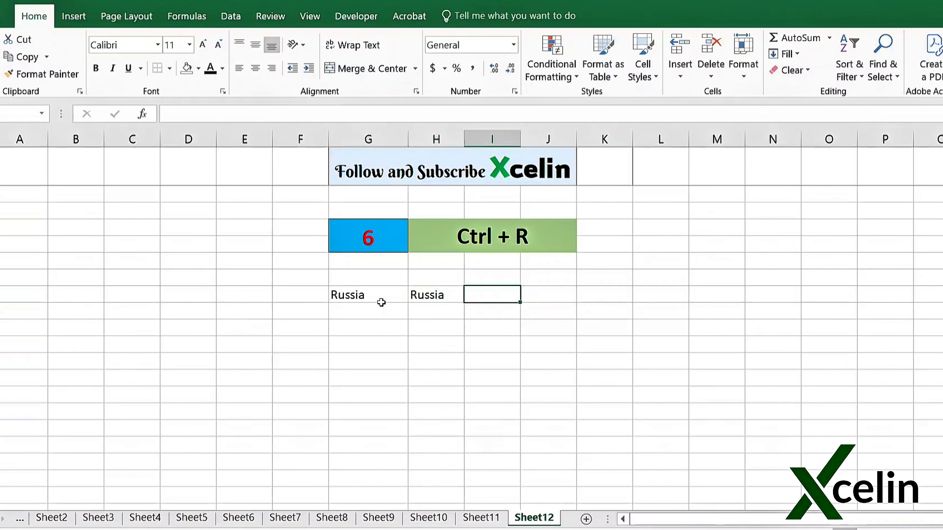
pyautogui.hotkey('ctrl', 'r')
pyautogui.press('Tab')
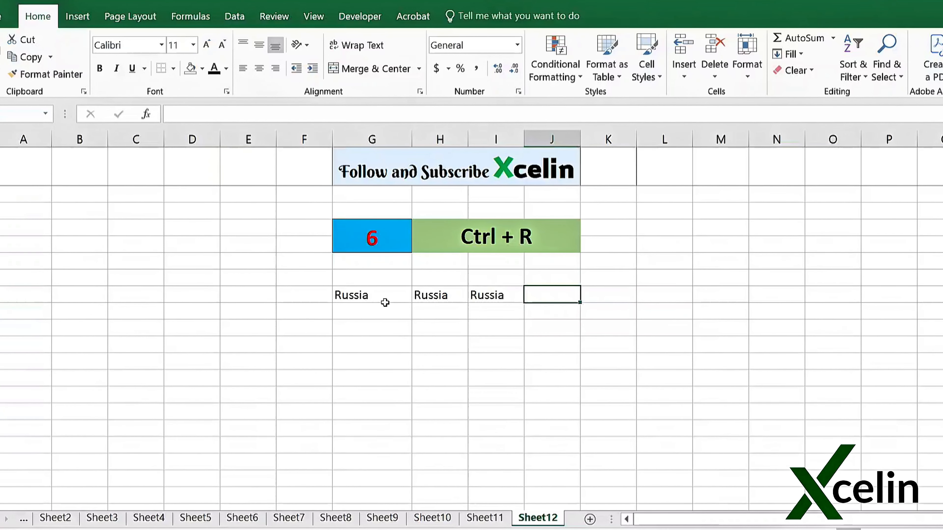
pyautogui.hotkey('ctrl', 'r')
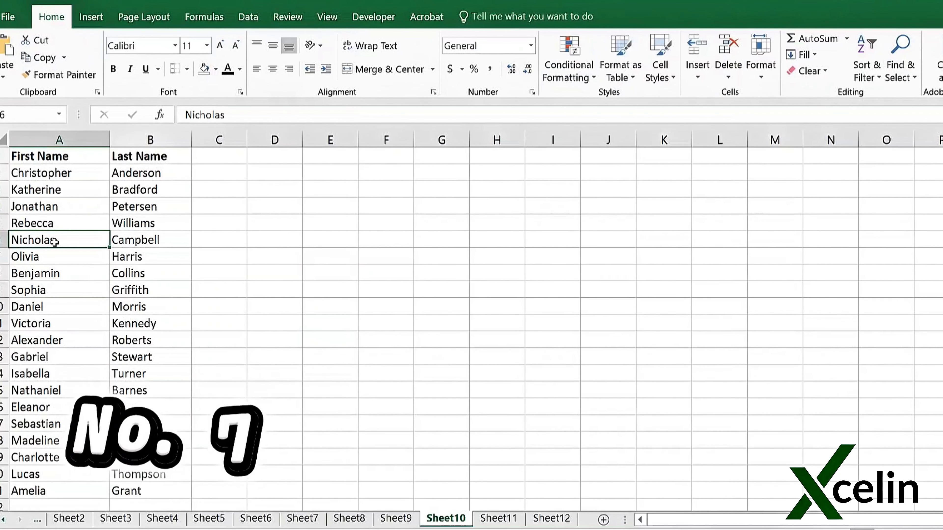
# Step: Select the entire Last Name column, the entire First Name column, and the entire Last Name column again on Sheet10
pyautogui.click(134, 207)
pyautogui.hotkey('ctrl', 'space')
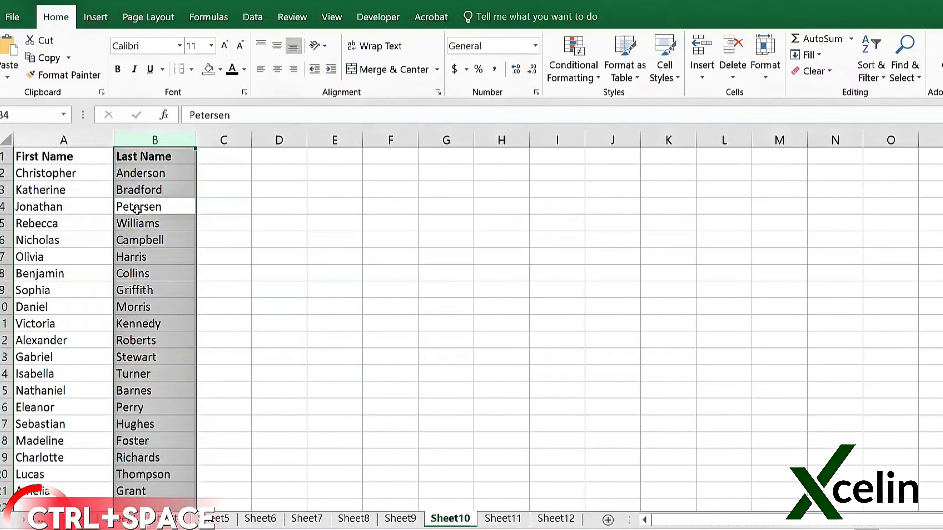
pyautogui.click(90, 222)
pyautogui.hotkey('ctrl', 'space')
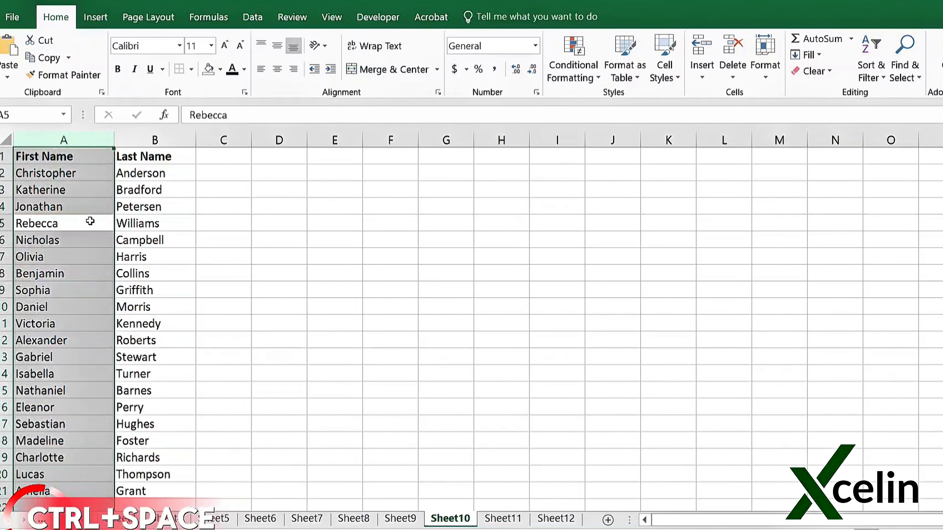
pyautogui.click(140, 274)
pyautogui.hotkey('ctrl', 'space')
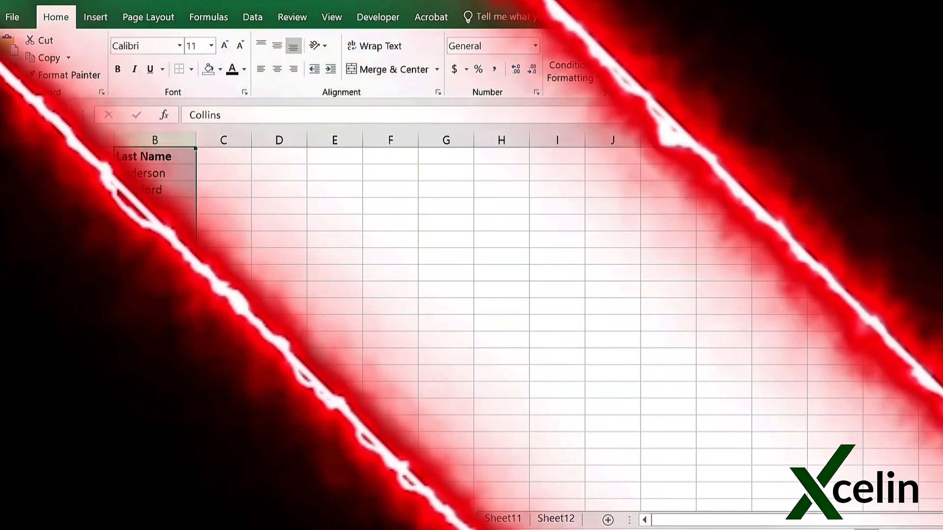
# Step: Select entire rows 8, 4 and 16 of the name list one after another
pyautogui.click(84, 276)
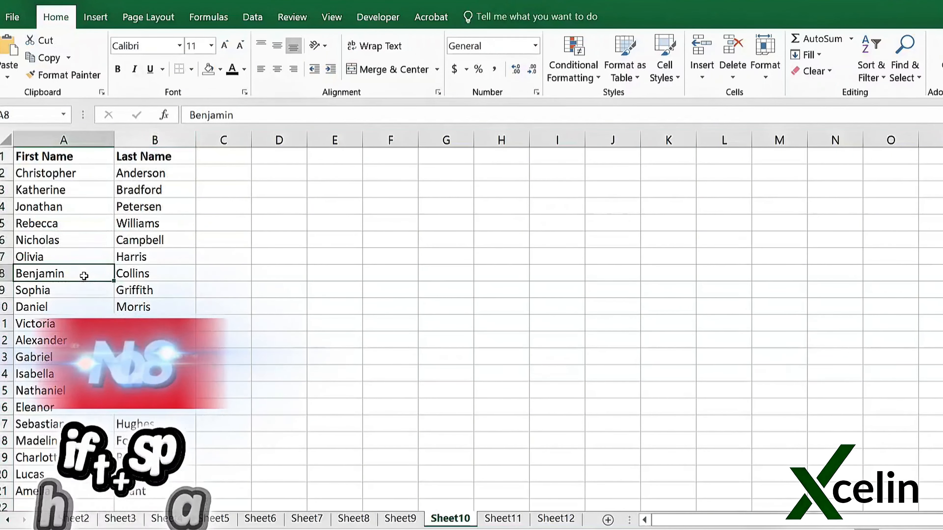
pyautogui.hotkey('shift', 'space')
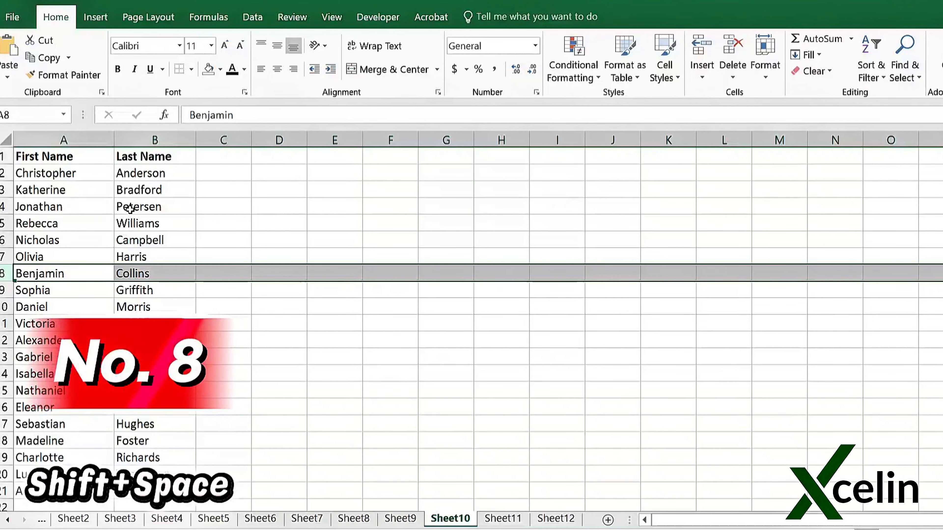
pyautogui.click(130, 209)
pyautogui.hotkey('shift', 'space')
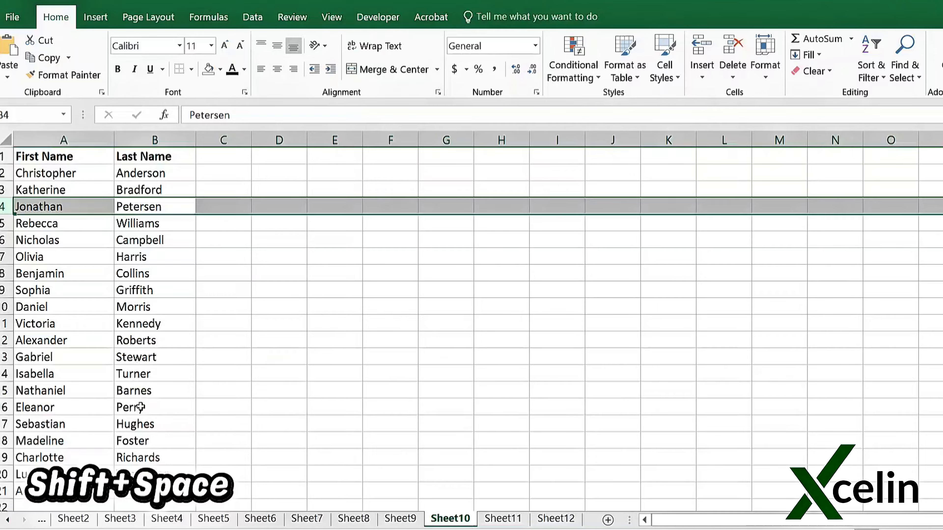
pyautogui.click(140, 407)
pyautogui.hotkey('shift', 'space')
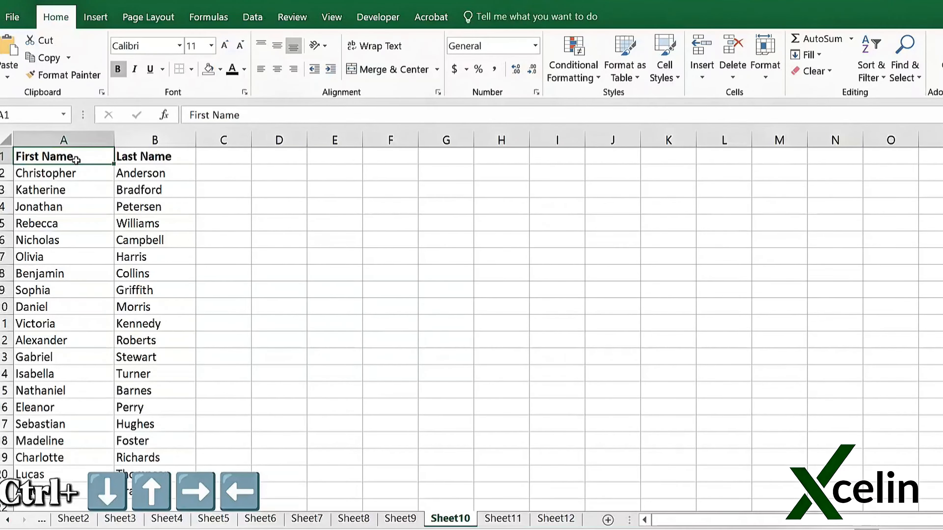
# Step: Jump from A1 to the sheet's last column and back, and through column A to the last row and back to A1
pyautogui.hotkey('ctrl', 'Right')
pyautogui.hotkey('ctrl', 'Right')
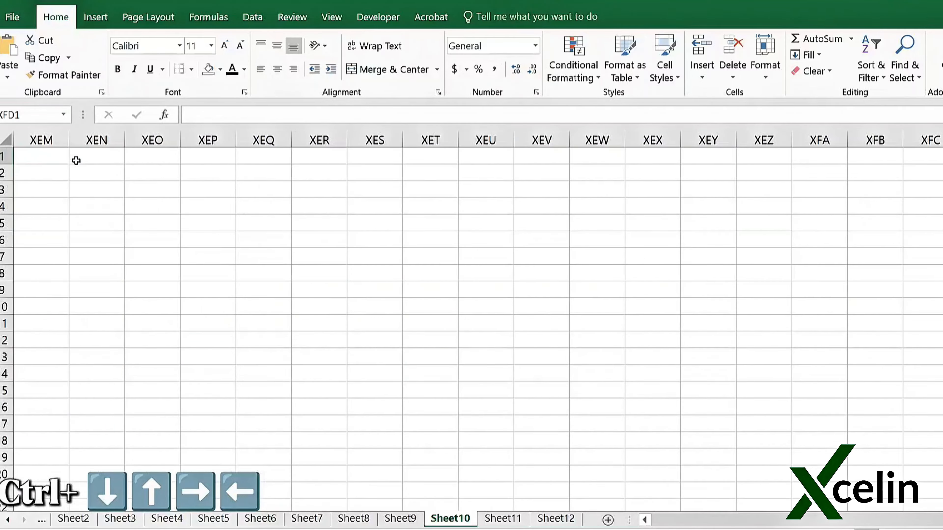
pyautogui.hotkey('ctrl', 'Left')
pyautogui.hotkey('ctrl', 'Left')
pyautogui.hotkey('ctrl', 'Down')
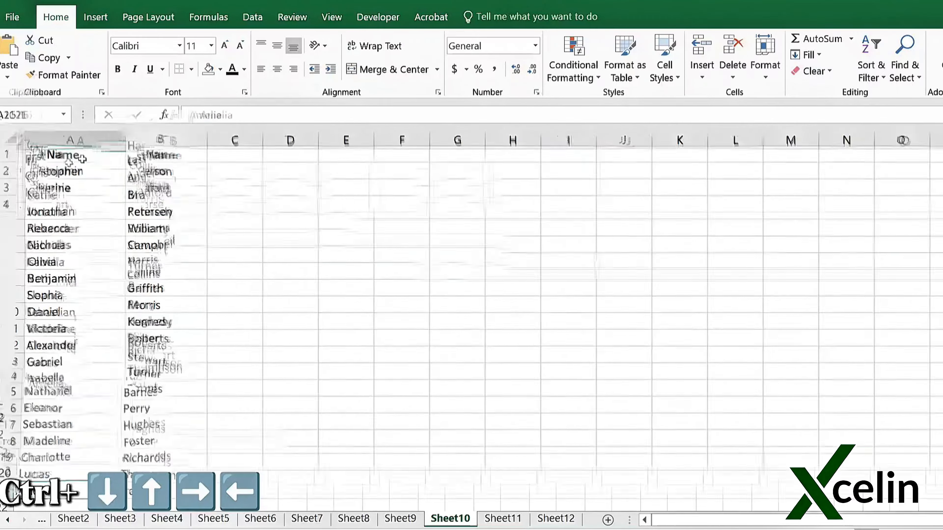
pyautogui.hotkey('ctrl', 'Down')
pyautogui.hotkey('ctrl', 'Up')
pyautogui.hotkey('ctrl', 'Up')
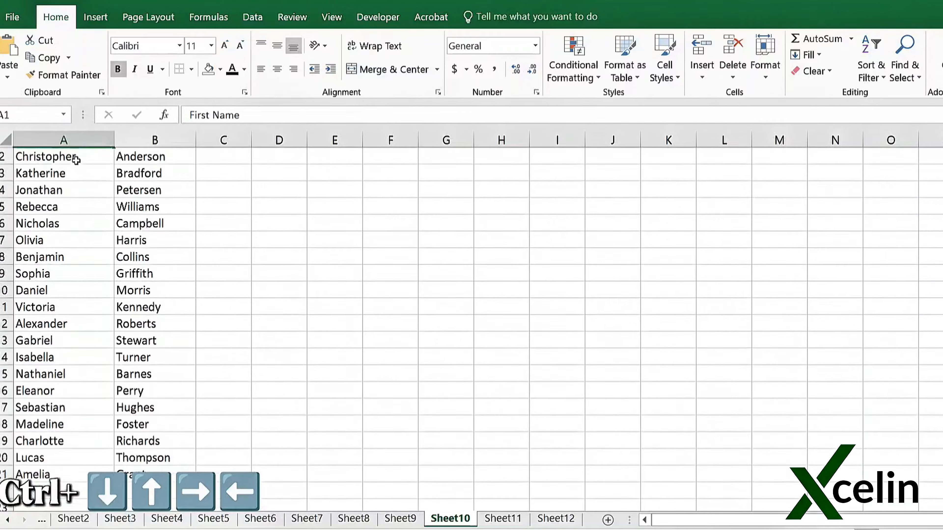
# Step: Jump through the Last Name column to the last row and back, and along row 1 to the last column and back to A1
pyautogui.hotkey('ctrl', 'Right')
pyautogui.hotkey('ctrl', 'Down')
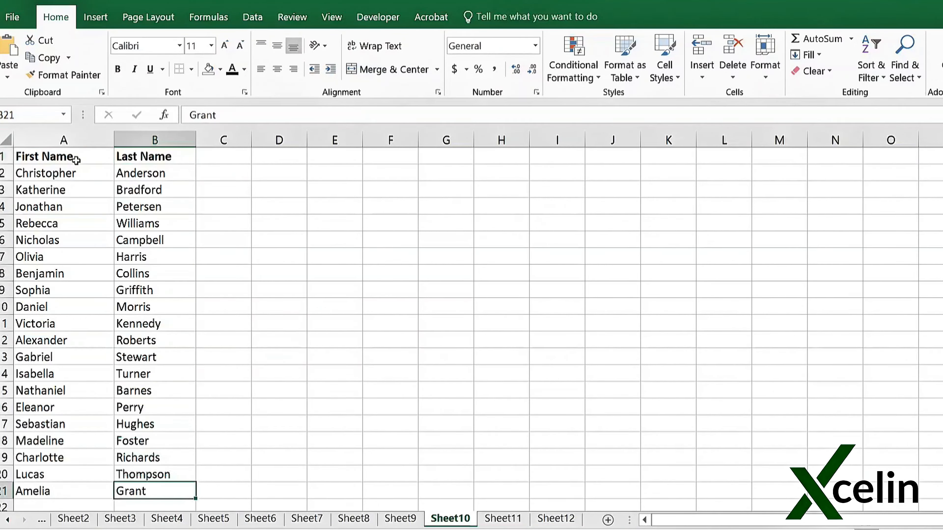
pyautogui.hotkey('ctrl', 'Down')
pyautogui.hotkey('ctrl', 'Up')
pyautogui.hotkey('ctrl', 'Up')
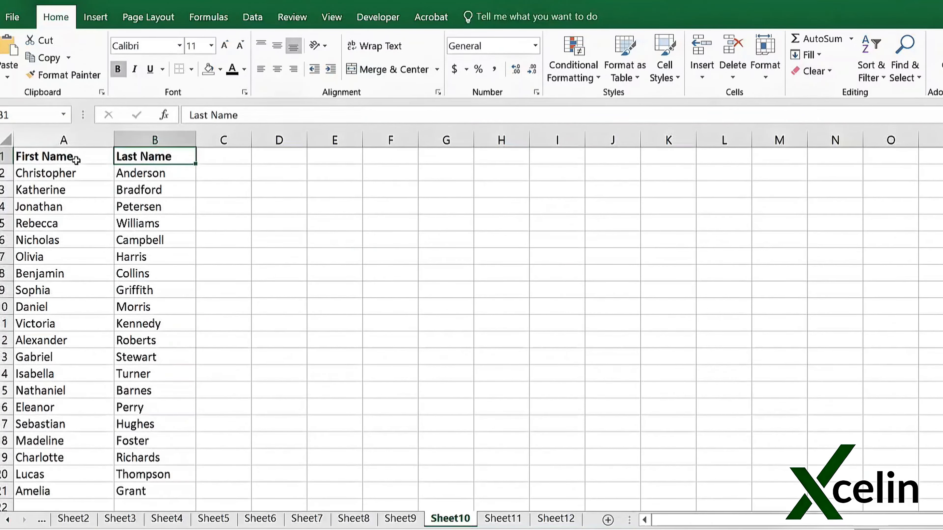
pyautogui.hotkey('ctrl', 'Right')
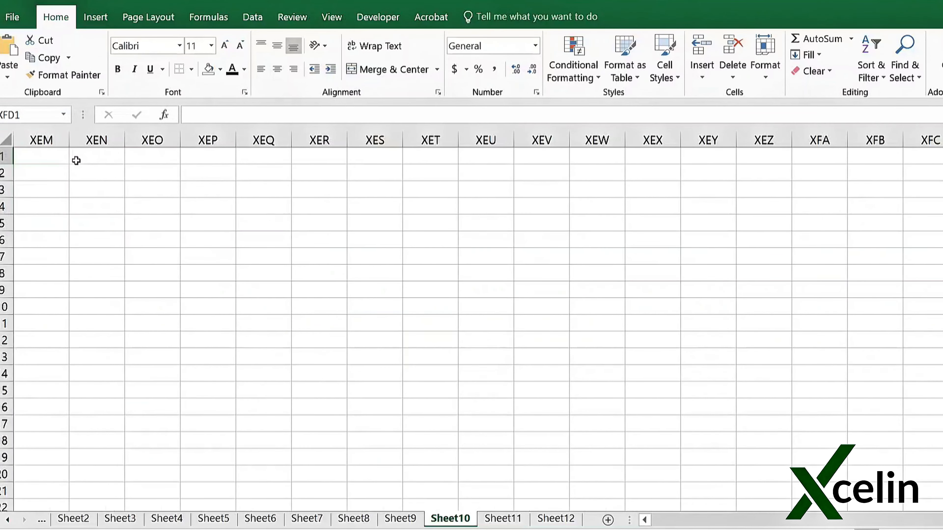
pyautogui.hotkey('ctrl', 'Left')
pyautogui.hotkey('ctrl', 'Left')
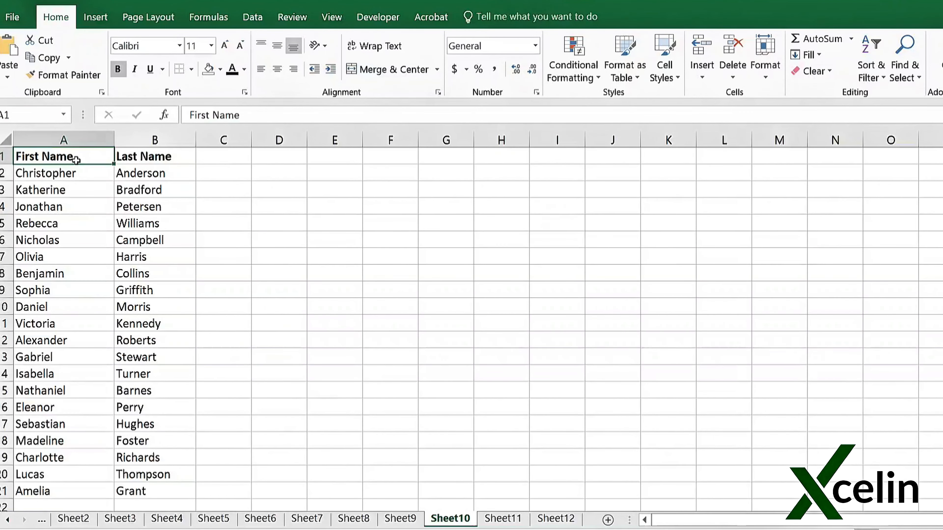
# Step: Jump from A1 down column A through the last name to the sheet's last row and back to A1, twice
pyautogui.hotkey('ctrl', 'Down')
pyautogui.hotkey('ctrl', 'Down')
pyautogui.hotkey('ctrl', 'Up')
pyautogui.hotkey('ctrl', 'Up')
pyautogui.hotkey('ctrl', 'Down')
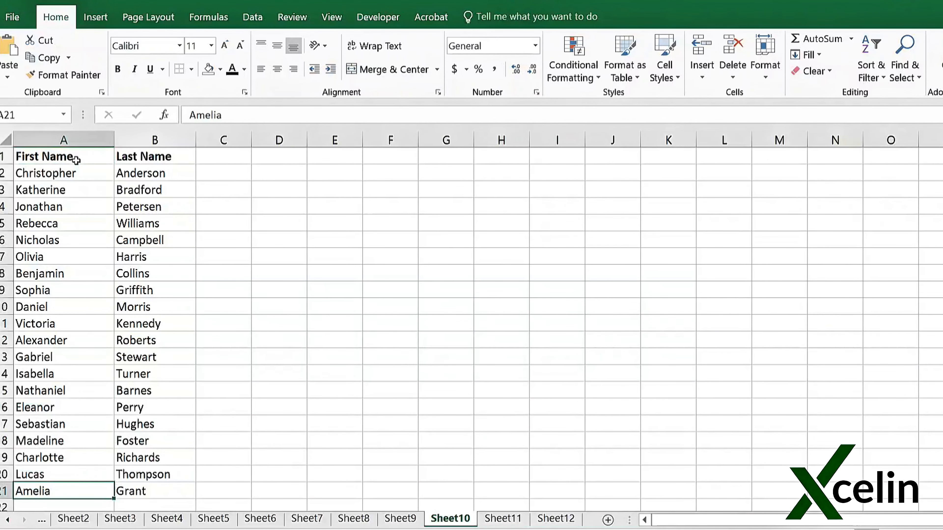
pyautogui.hotkey('ctrl', 'Down')
pyautogui.hotkey('ctrl', 'Up')
pyautogui.hotkey('ctrl', 'Up')
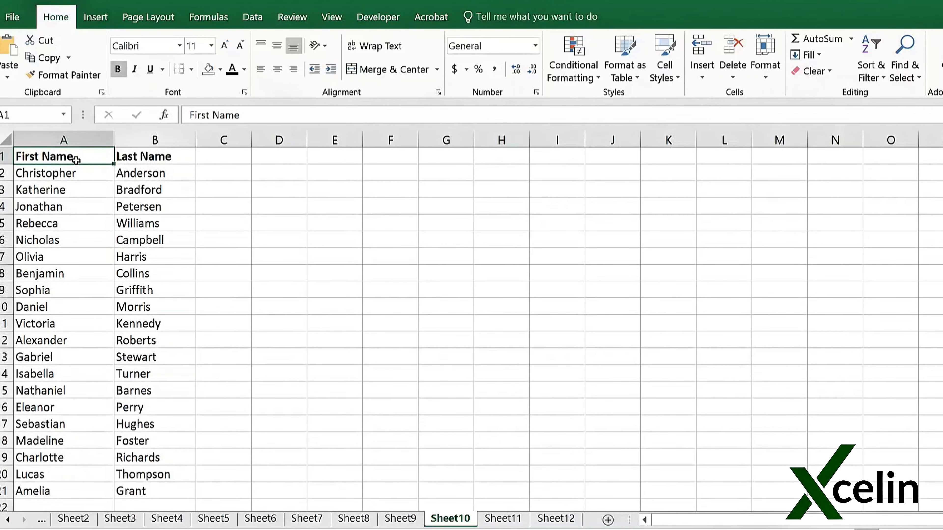
# Step: Jump from A1 along row 1 through the Last Name header to the sheet's last column and back to A1
pyautogui.hotkey('ctrl', 'Right')
pyautogui.hotkey('ctrl', 'Right')
pyautogui.hotkey('ctrl', 'Left')
pyautogui.hotkey('ctrl', 'Left')
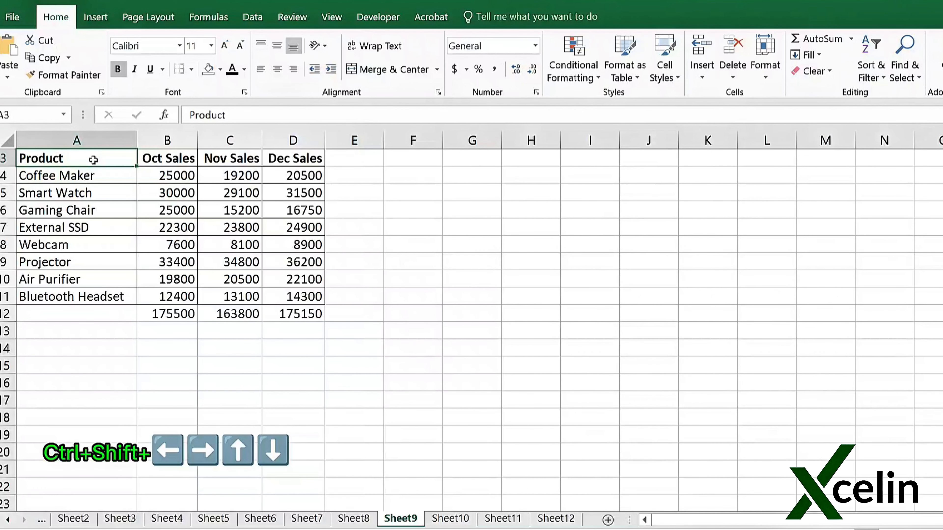
# Step: On Sheet9, extend the selection from A3 across the header row to the sheet's last column, and shrink it back to A3
pyautogui.hotkey('ctrl', 'shift', 'Right')
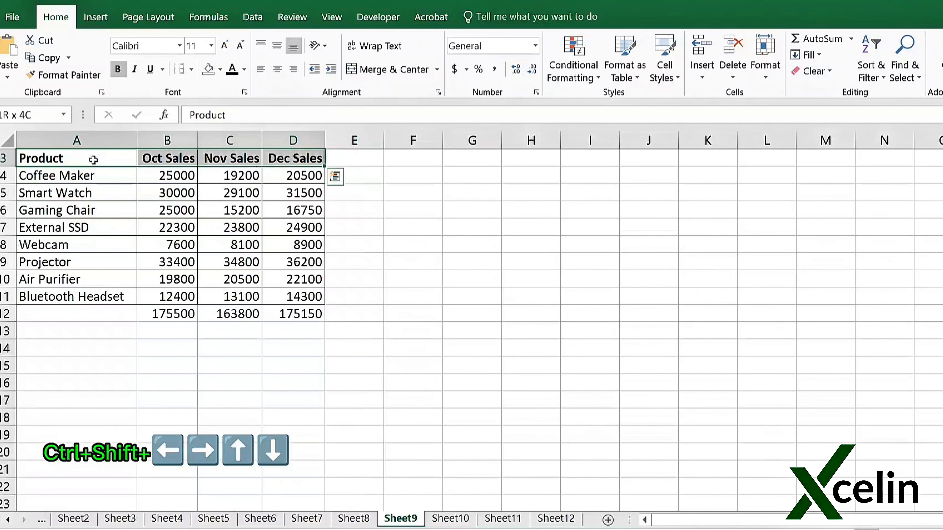
pyautogui.hotkey('ctrl', 'shift', 'Right')
pyautogui.hotkey('ctrl', 'shift', 'Left')
pyautogui.hotkey('ctrl', 'shift', 'Left')
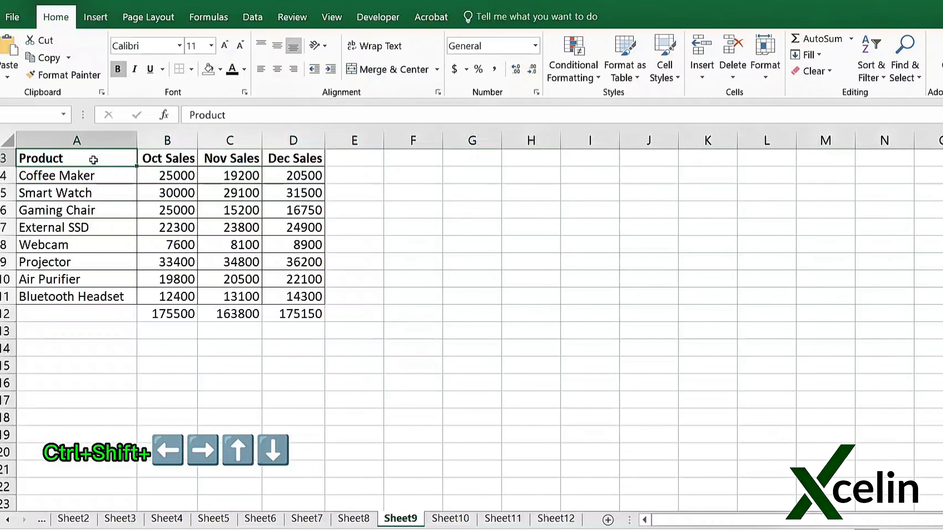
# Step: Extend the selection from A3 down the Product column to the sheet's last row, and shrink it back to A3
pyautogui.hotkey('ctrl', 'shift', 'Down')
pyautogui.hotkey('ctrl', 'shift', 'Down')
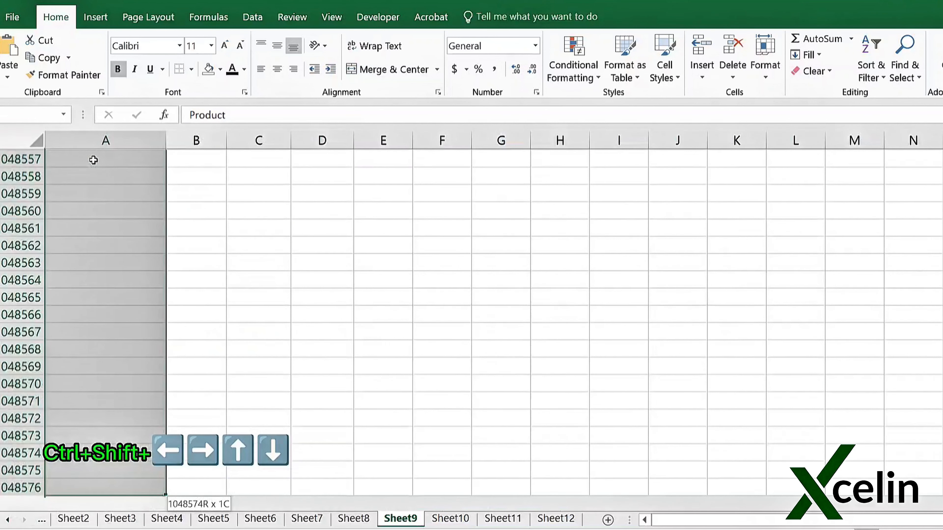
pyautogui.hotkey('ctrl', 'shift', 'Up')
pyautogui.hotkey('ctrl', 'shift', 'Up')
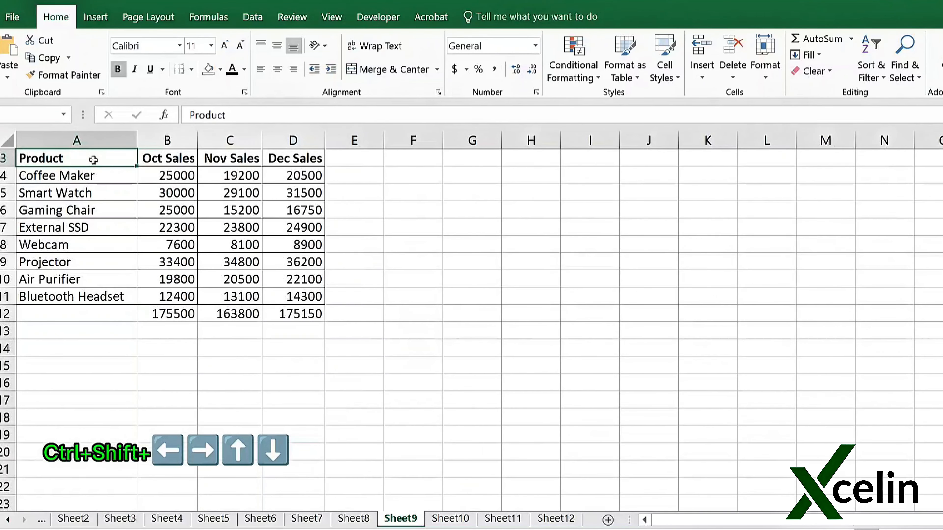
# Step: Select the sales table A3:D11, toggle its width between the Product column and all four columns, and shrink the selection back to A3
pyautogui.hotkey('ctrl', 'shift', 'Right')
pyautogui.hotkey('ctrl', 'shift', 'Down')
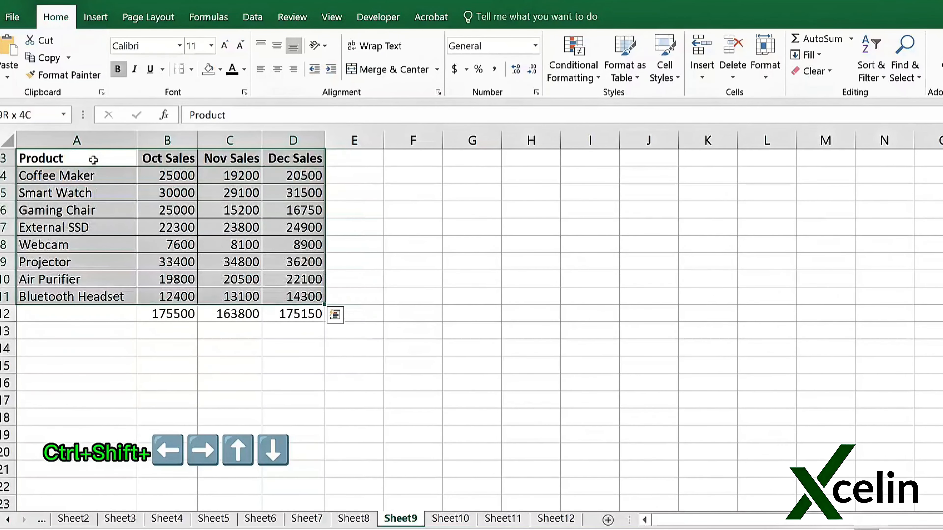
pyautogui.hotkey('ctrl', 'shift', 'Left')
pyautogui.hotkey('ctrl', 'shift', 'Right')
pyautogui.hotkey('ctrl', 'shift', 'Left')
pyautogui.hotkey('ctrl', 'shift', 'Up')
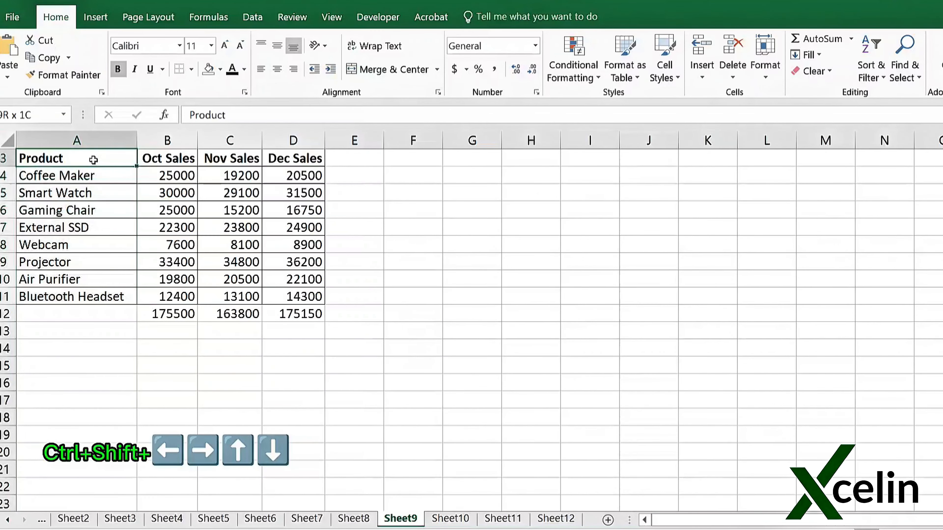
# Step: Extend the selection from A3 to the end of row 3 and back, and to the end of column A and back
pyautogui.hotkey('ctrl', 'shift', 'Right')
pyautogui.hotkey('ctrl', 'shift', 'Right')
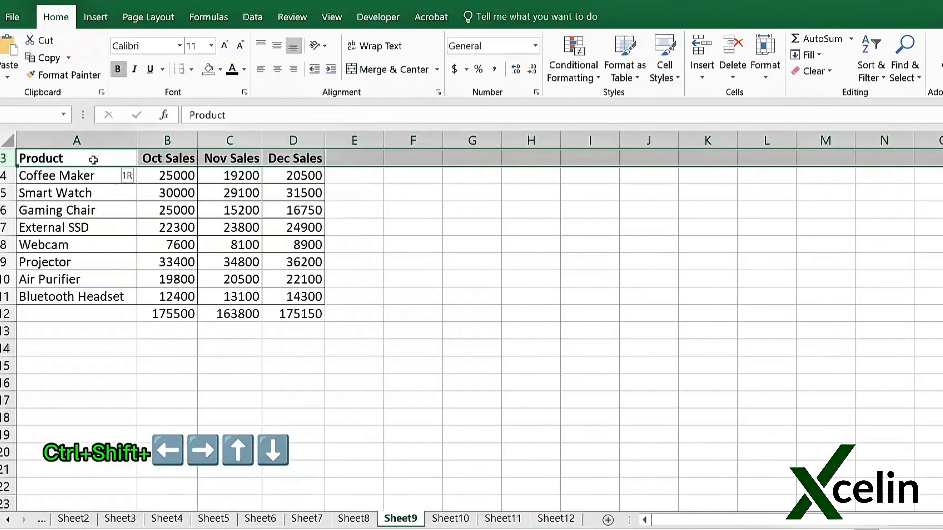
pyautogui.hotkey('ctrl', 'shift', 'Left')
pyautogui.hotkey('ctrl', 'shift', 'Left')
pyautogui.hotkey('ctrl', 'shift', 'Down')
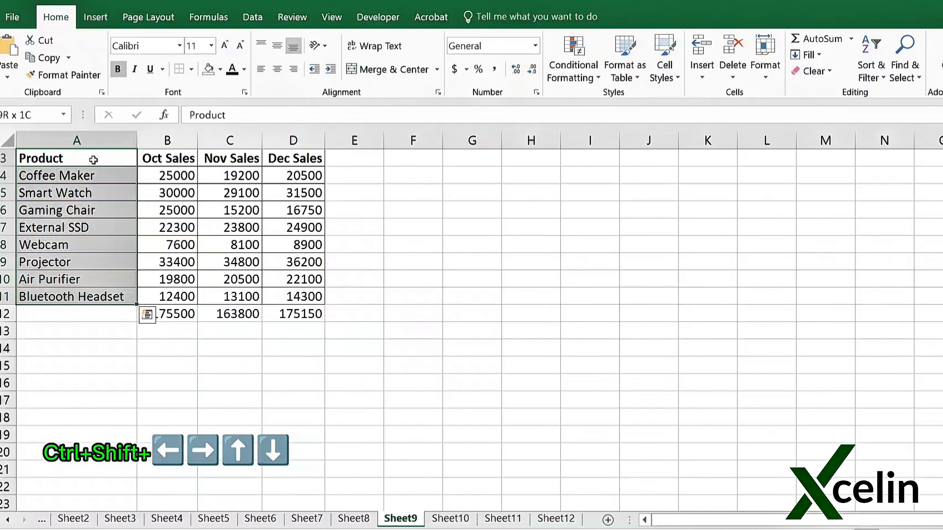
pyautogui.hotkey('ctrl', 'shift', 'Down')
pyautogui.hotkey('ctrl', 'shift', 'Up')
pyautogui.hotkey('ctrl', 'shift', 'Up')
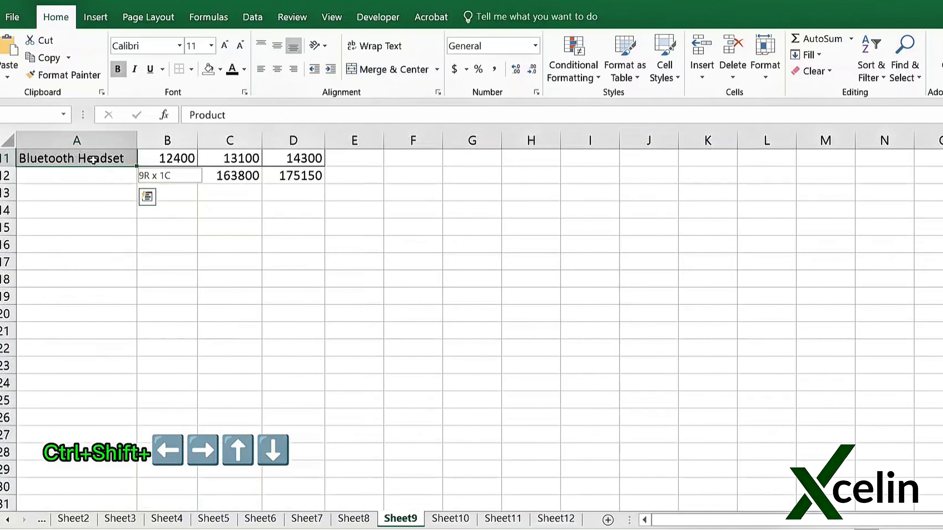
# Step: Select the Smart Watch sales cells B5:D5
pyautogui.press('Right')
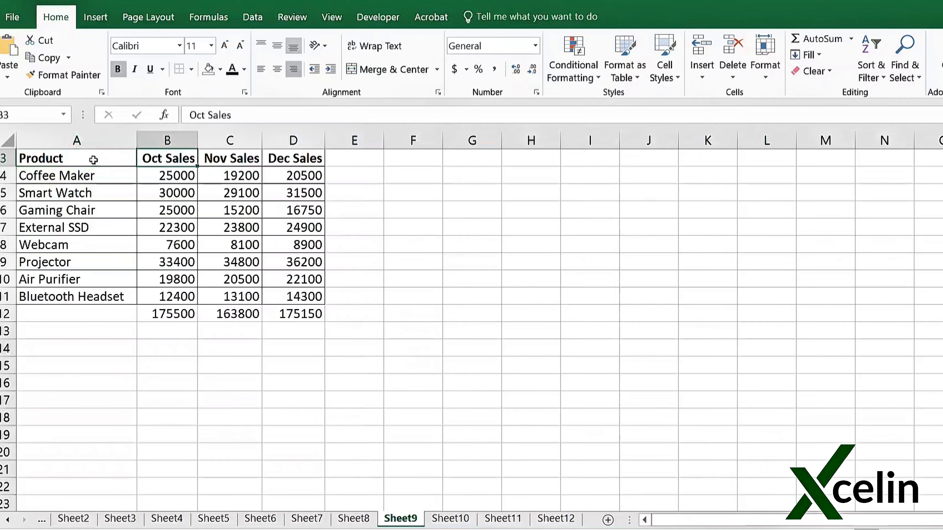
pyautogui.press('Left')
pyautogui.press('Down')
pyautogui.press('Down')
pyautogui.press('Right')
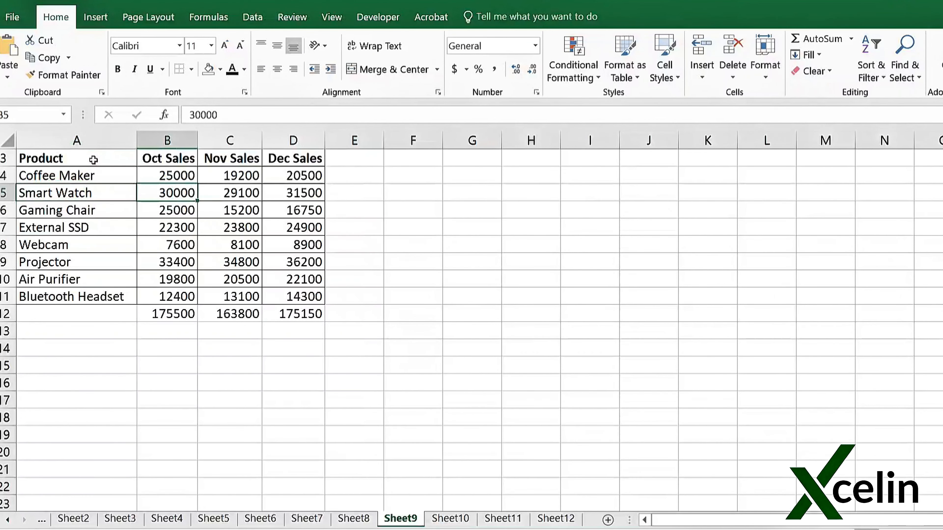
pyautogui.hotkey('shift', 'Right')
pyautogui.hotkey('shift', 'Right')
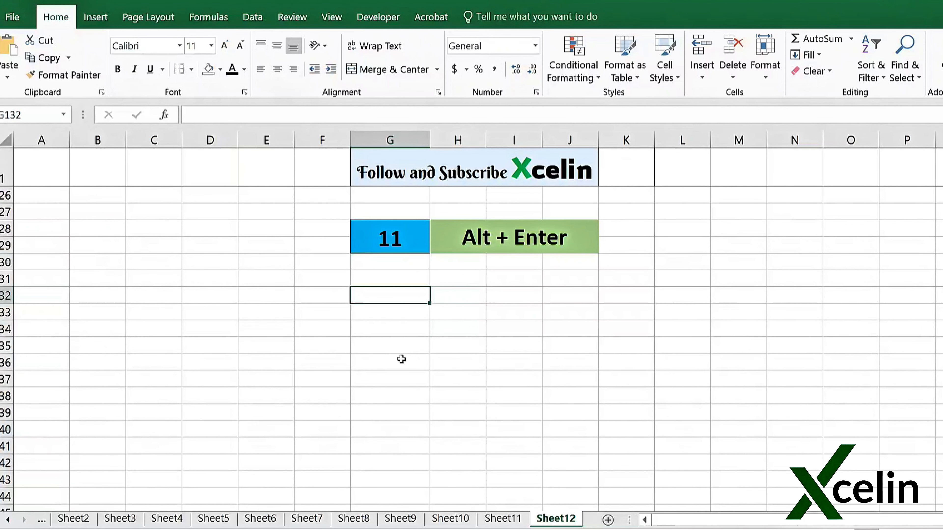
# Step: On Sheet12, enter "Hello" in G132 and "World" in the cell below it
pyautogui.write('Hello')
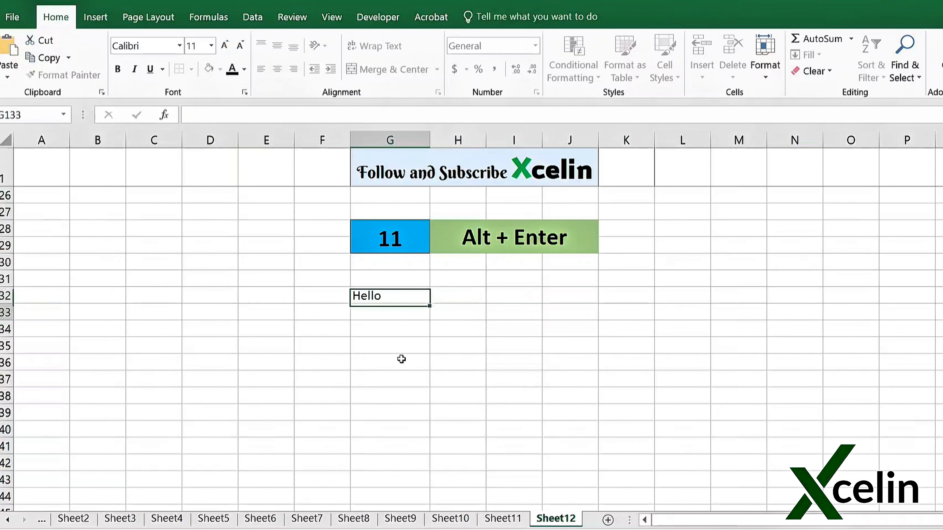
pyautogui.press('Return')
pyautogui.write('World')
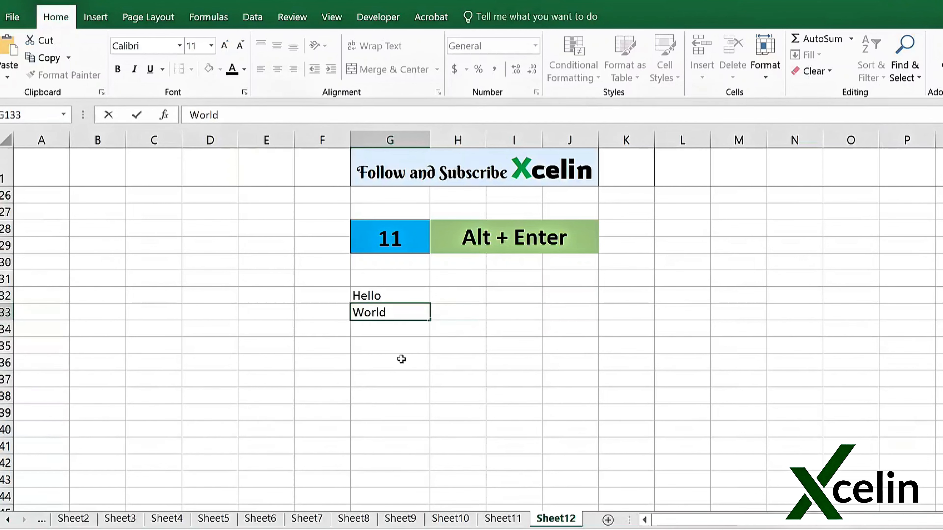
pyautogui.press('Return')
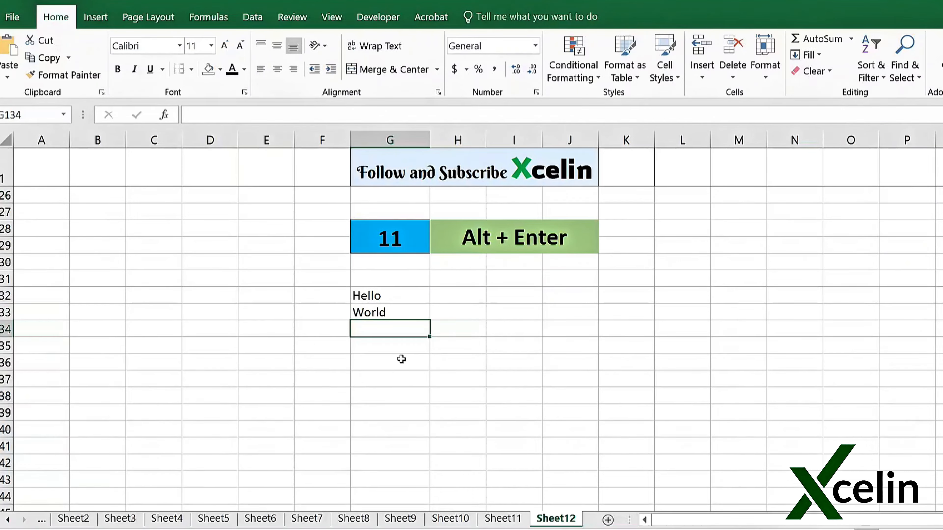
# Step: Enter "Hello" and "World" on two separate lines within cell G134
pyautogui.write('Hello')
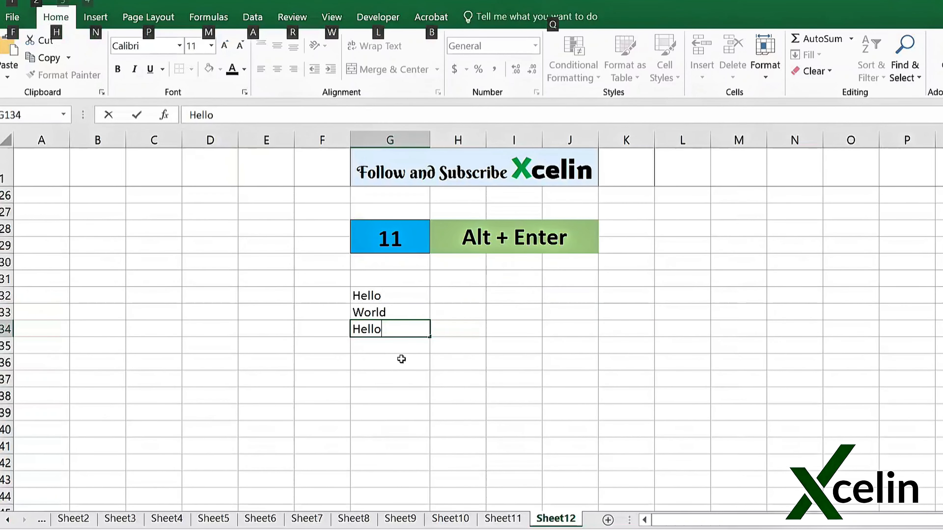
pyautogui.hotkey('alt', 'Return')
pyautogui.write('World')
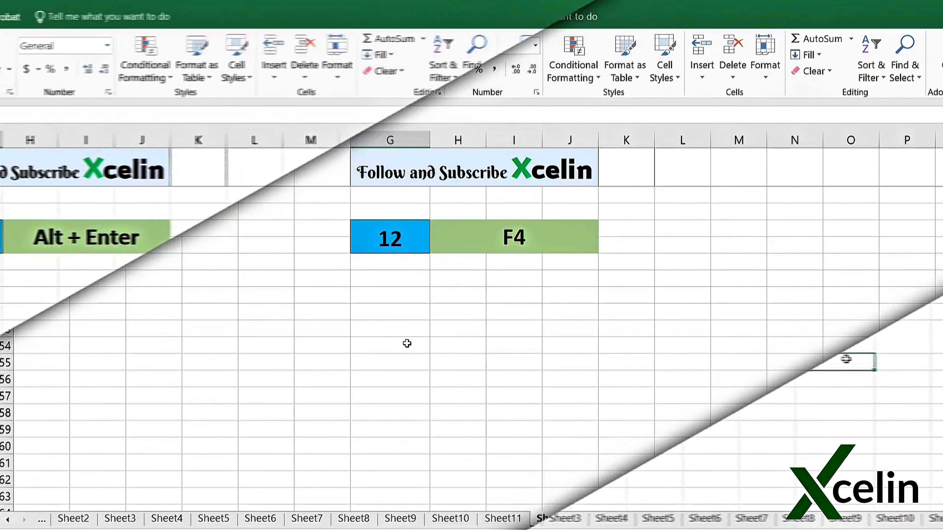
# Step: Enter 16 in cell G151 under the F4 heading
pyautogui.click(404, 307)
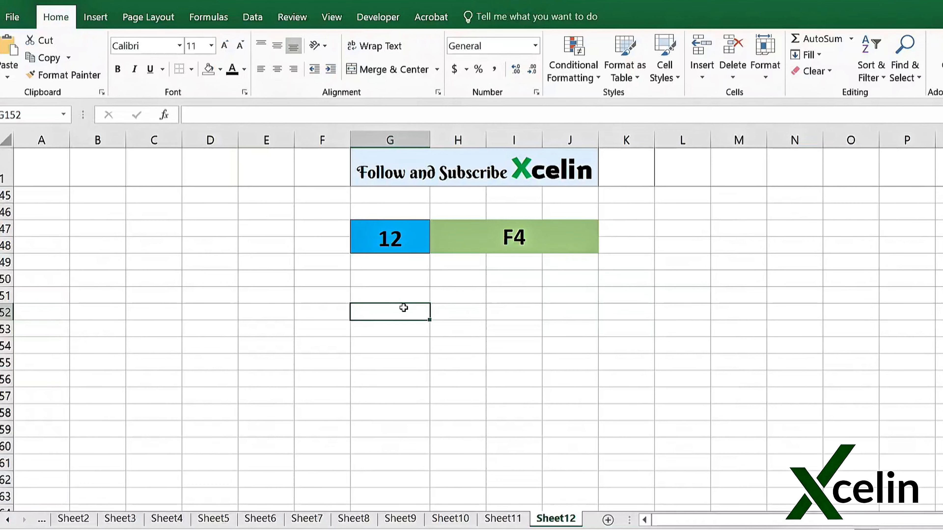
pyautogui.click(414, 295)
pyautogui.write('16')
pyautogui.press('Tab')
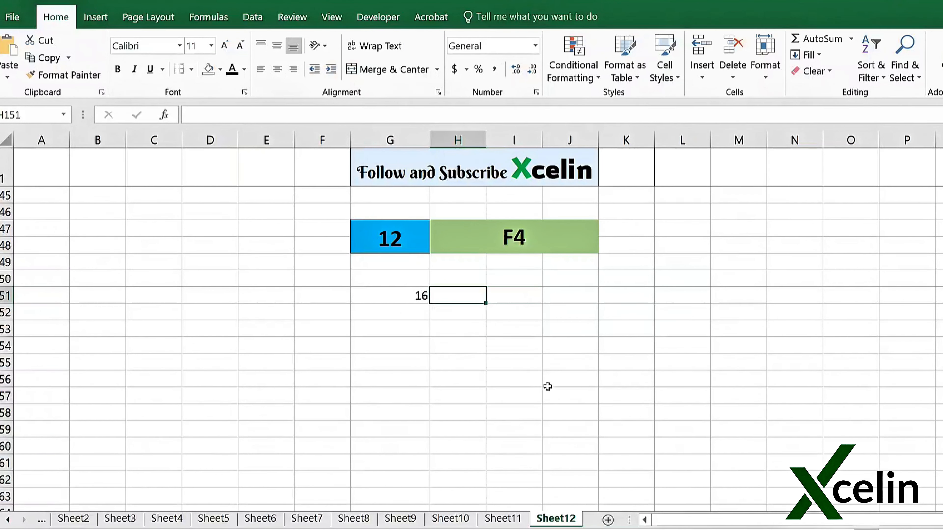
# Step: Enter a formula in H151 referencing G151, cycle through its absolute and relative reference types, and commit it as =$G$151
pyautogui.write('=')
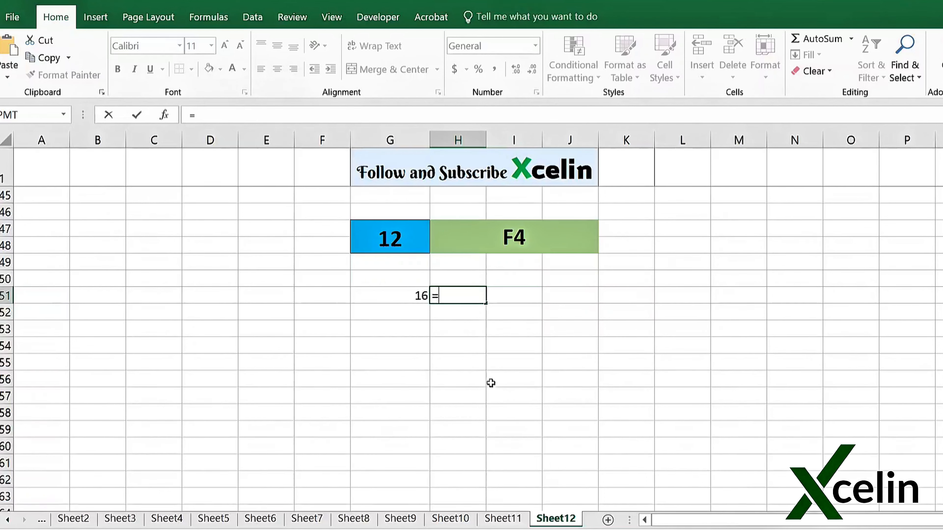
pyautogui.click(409, 293)
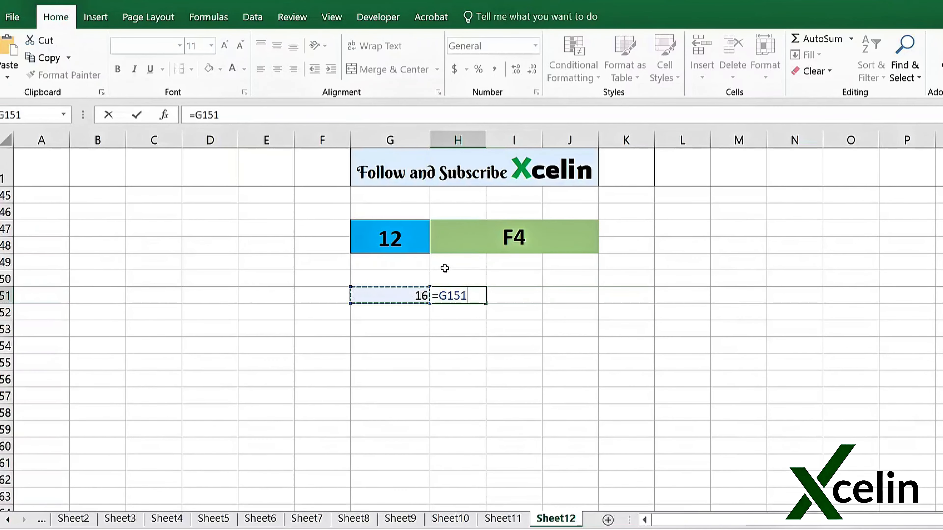
pyautogui.press('F4')
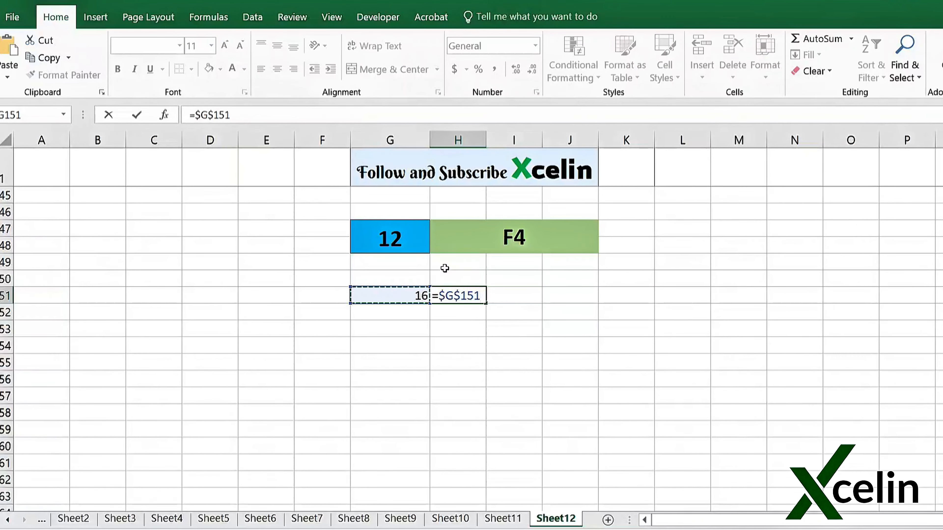
pyautogui.press('F4')
pyautogui.press('F4')
pyautogui.press('F4')
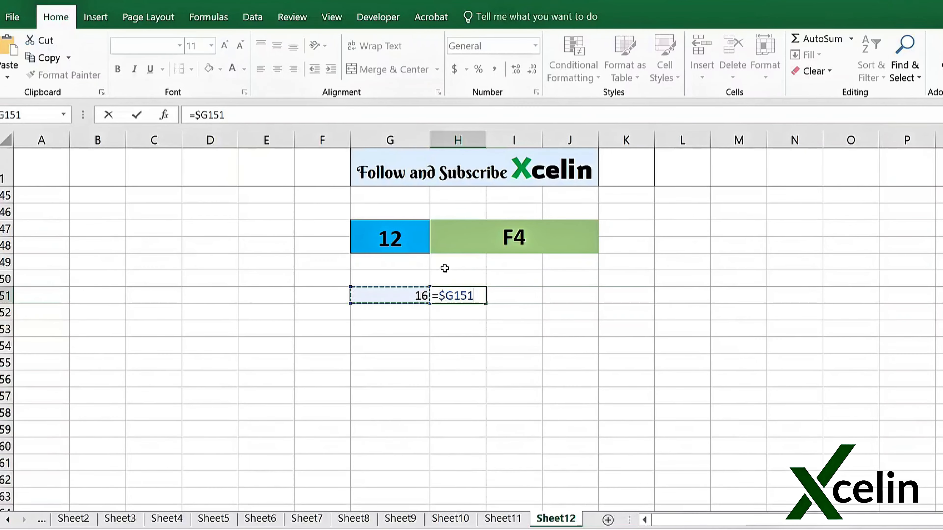
pyautogui.press('F4')
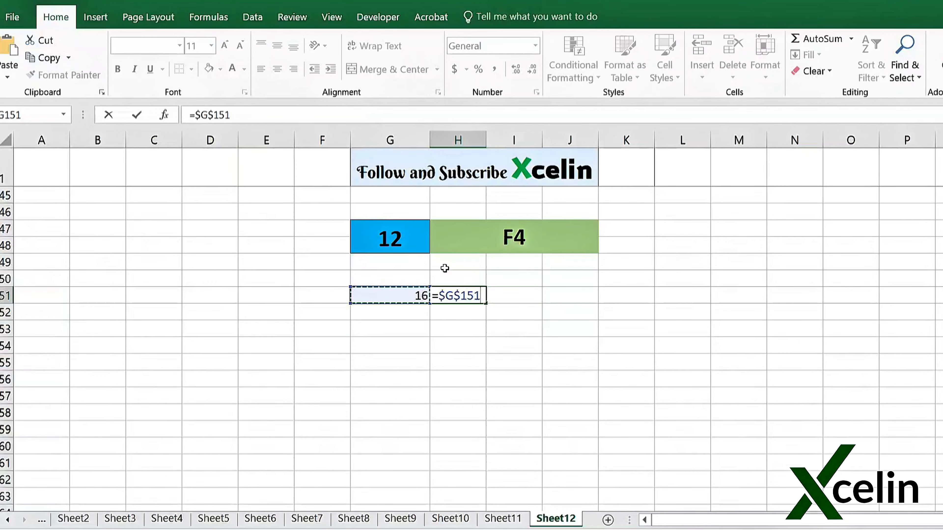
pyautogui.press('Return')
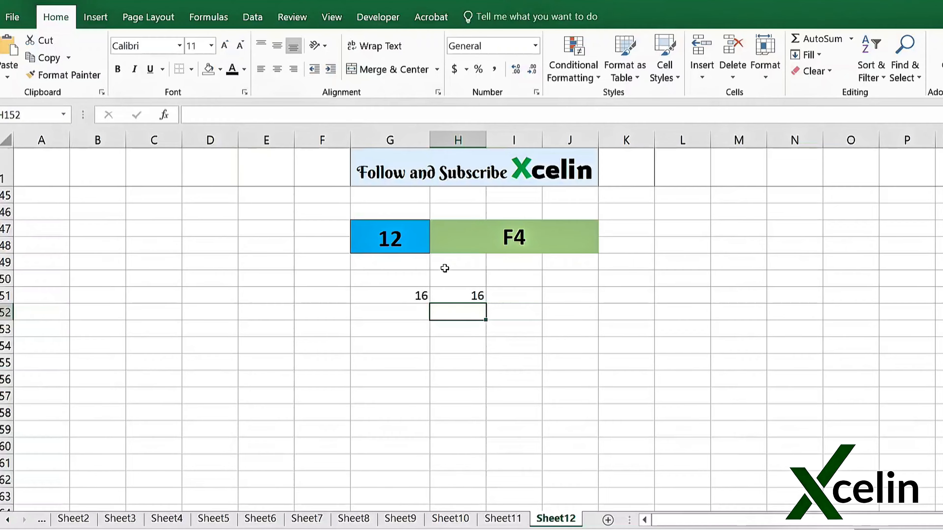
# Step: Fill cell G151 with yellow
pyautogui.press('Up')
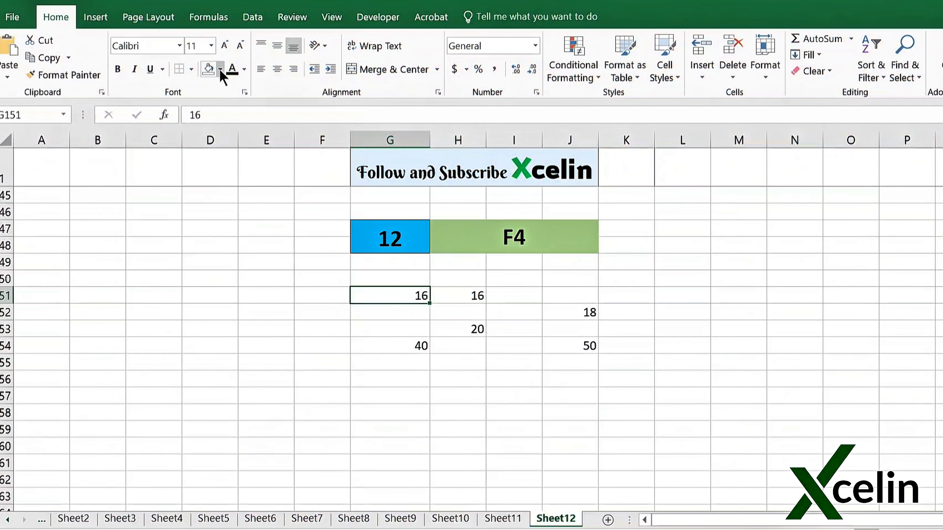
pyautogui.click(220, 69)
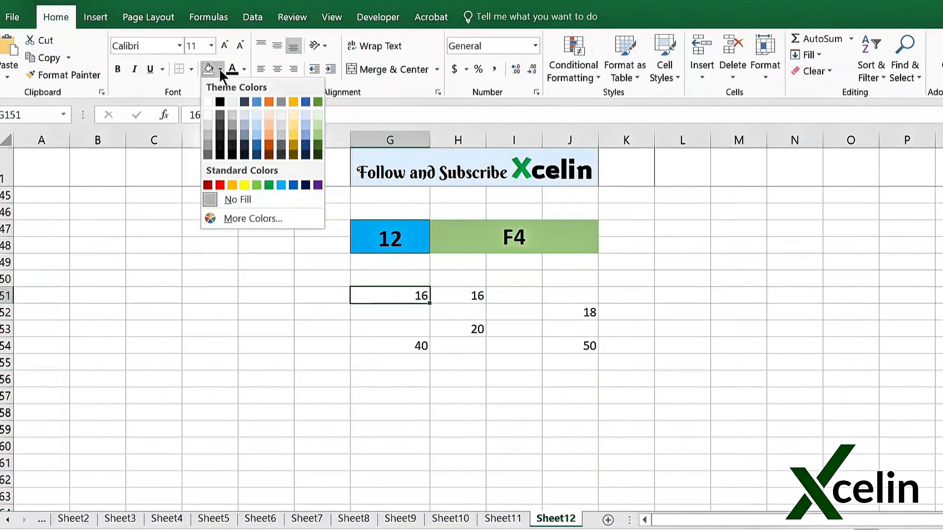
pyautogui.click(244, 185)
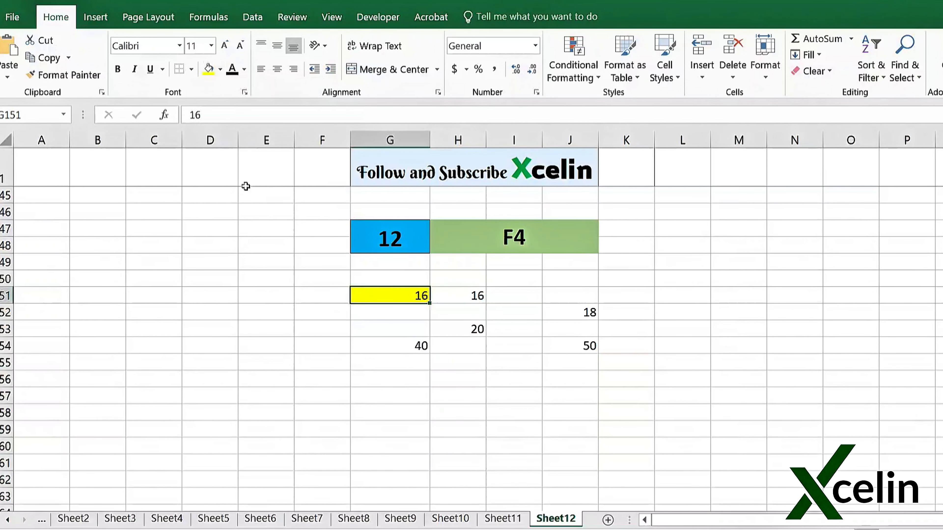
# Step: Repeat the yellow fill on H153 and J154, the cells containing 20 and 50
pyautogui.click(466, 325)
pyautogui.press('F4')
pyautogui.click(580, 345)
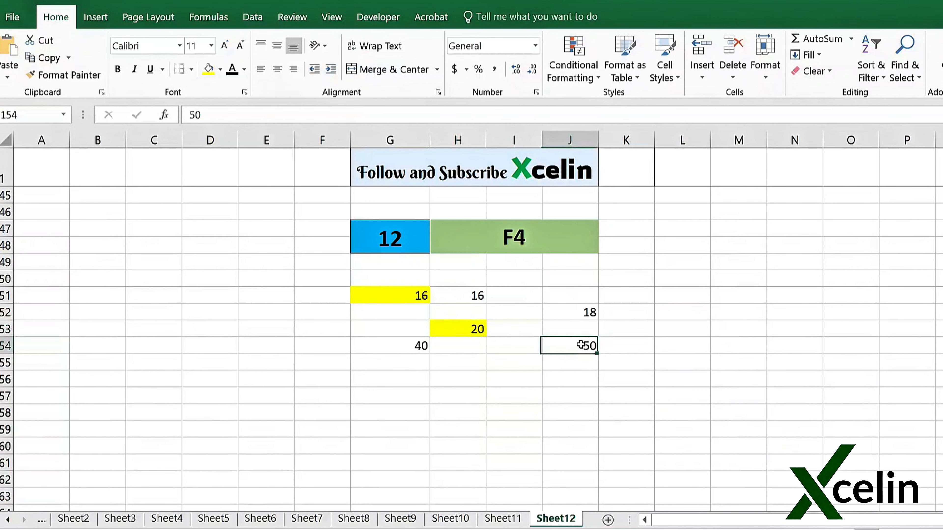
pyautogui.press('F4')
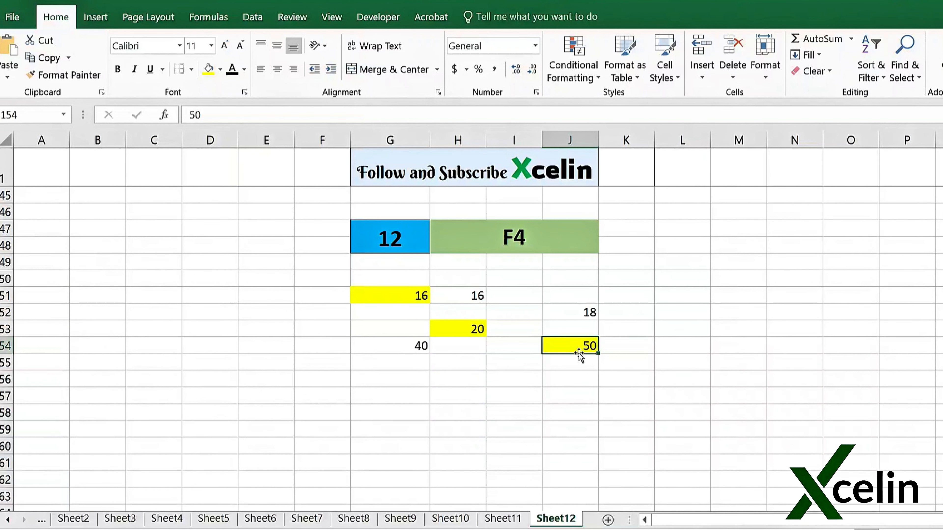
# Step: Make the 18 in J152 bold and repeat the bold formatting on H151
pyautogui.click(576, 312)
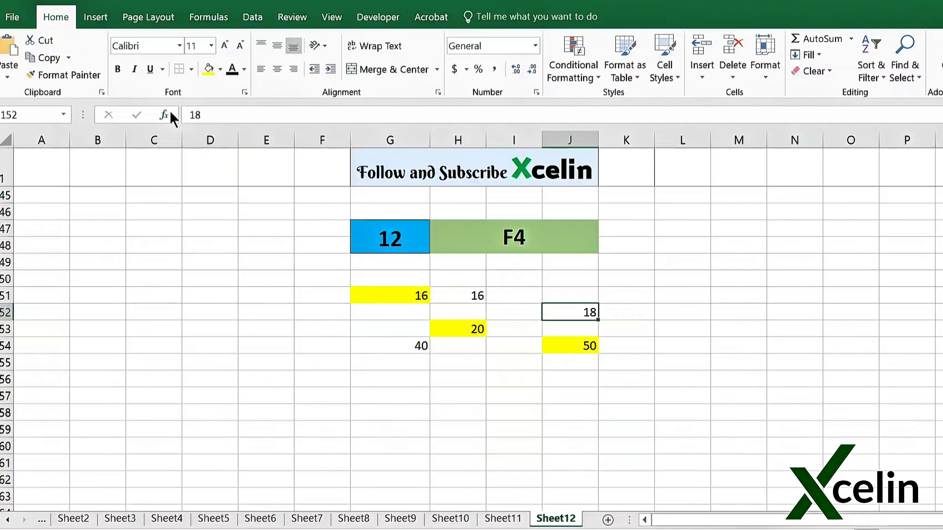
pyautogui.click(120, 71)
pyautogui.click(451, 296)
pyautogui.press('F4')
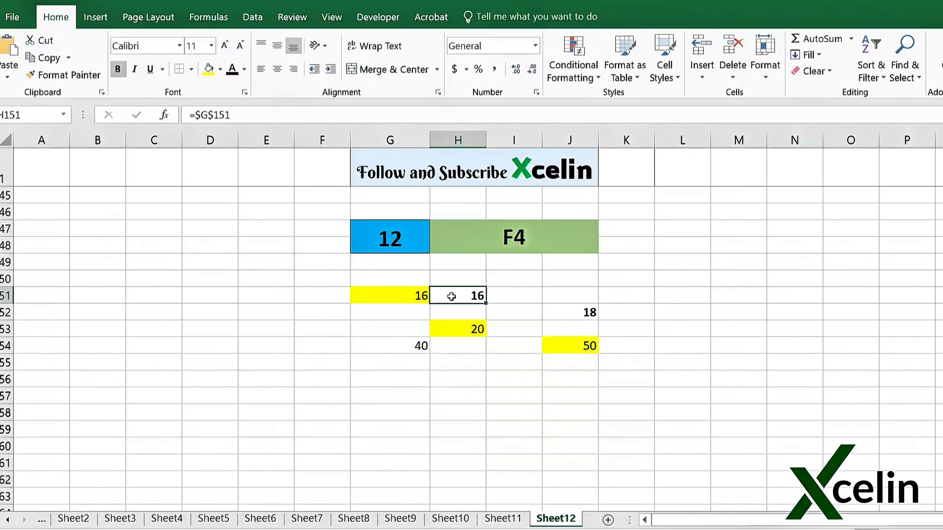
# Step: Repeat the bold formatting on G154, the cell containing 40
pyautogui.click(411, 351)
pyautogui.press('F4')
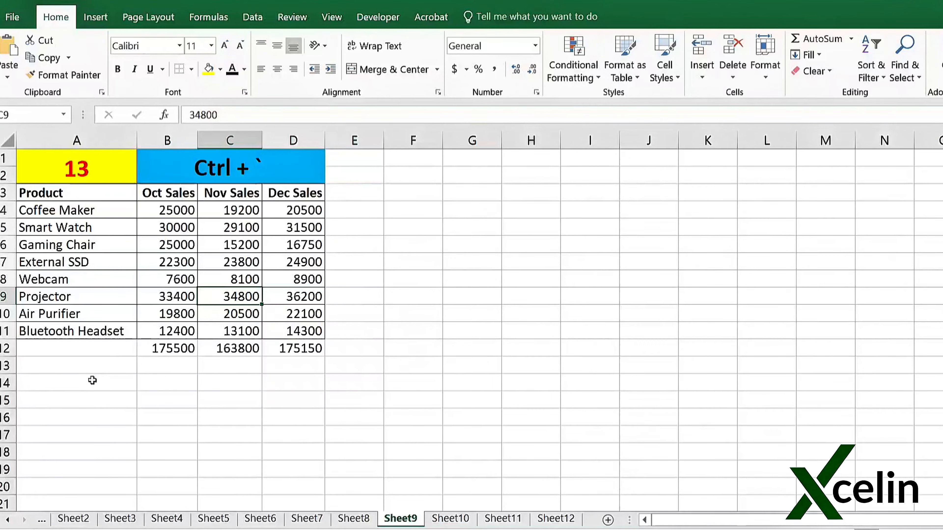
# Step: Toggle Sheet9 between showing formulas and showing values twice, ending with values displayed
pyautogui.click(209, 169)
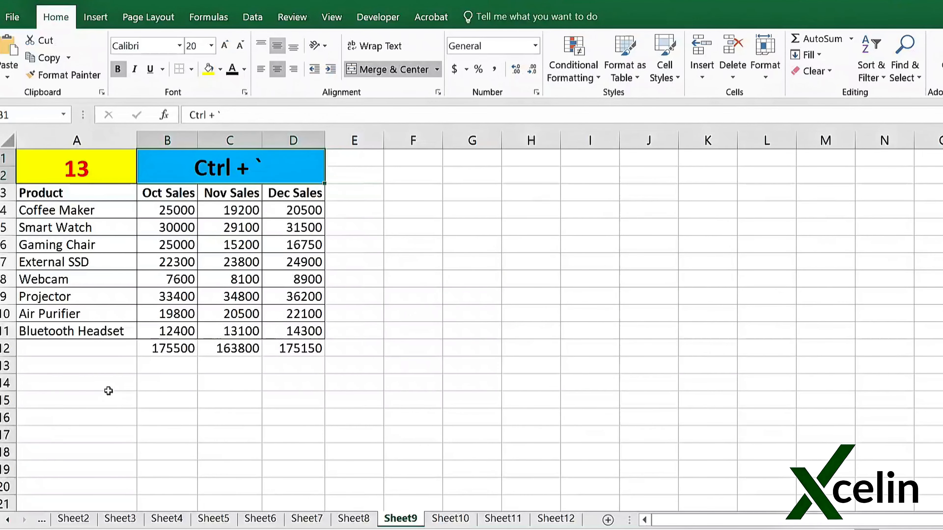
pyautogui.hotkey('ctrl', '`')
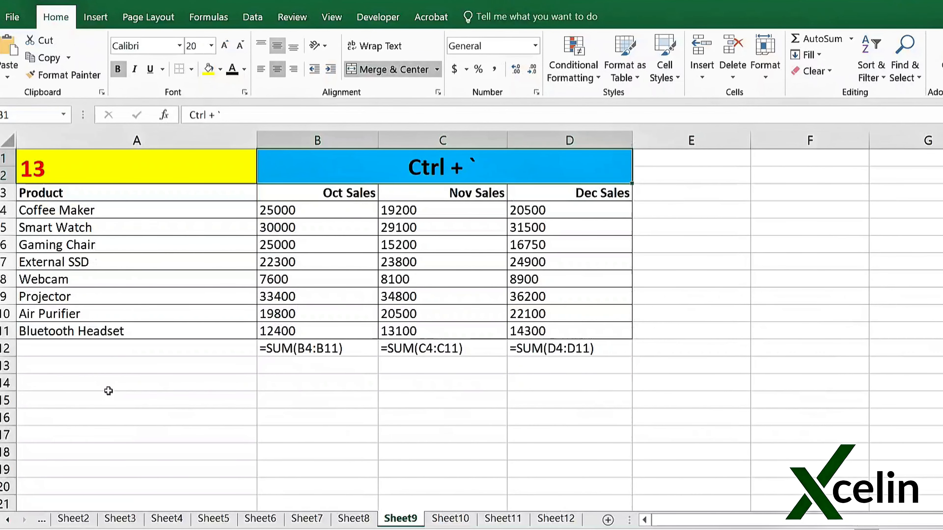
pyautogui.hotkey('ctrl', '`')
pyautogui.hotkey('ctrl', '`')
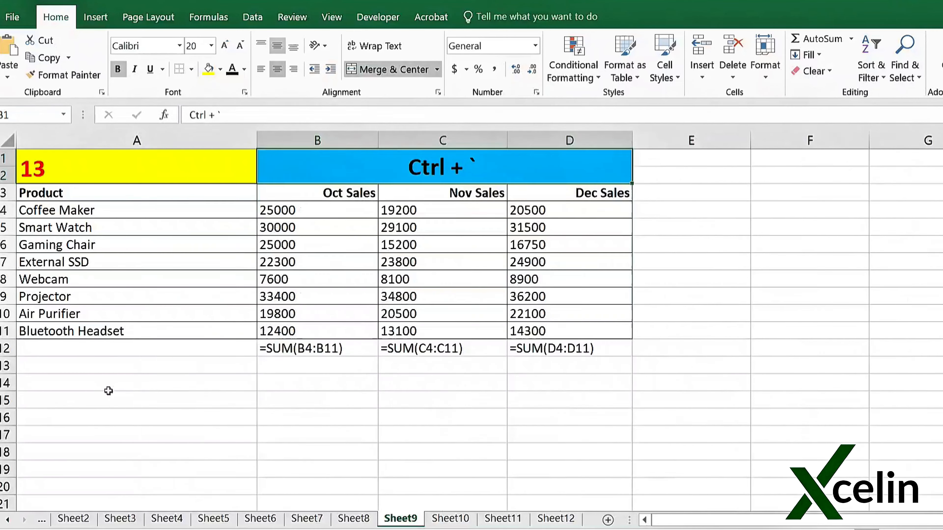
pyautogui.hotkey('ctrl', '`')
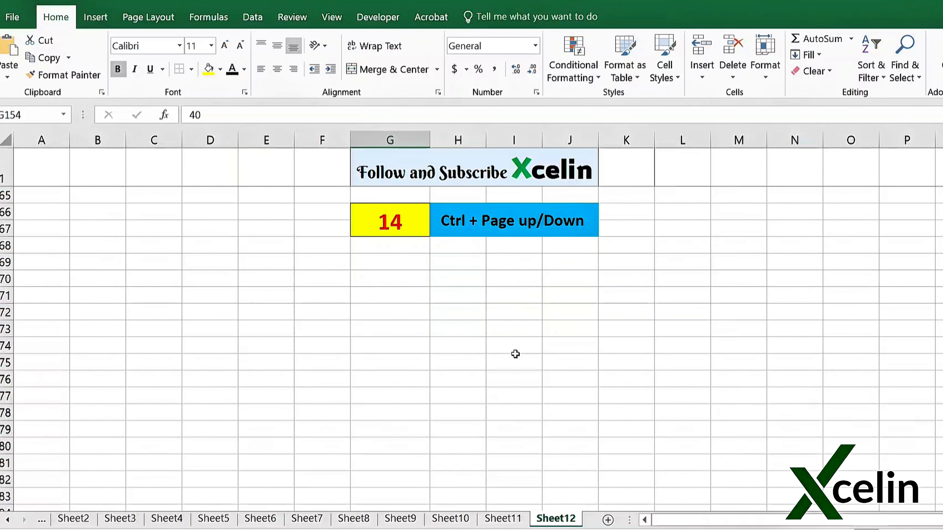
# Step: Move back sheet by sheet from Sheet12 to Sheet9, and forward again to Sheet11
pyautogui.hotkey('ctrl', 'pageup')
pyautogui.hotkey('ctrl', 'pageup')
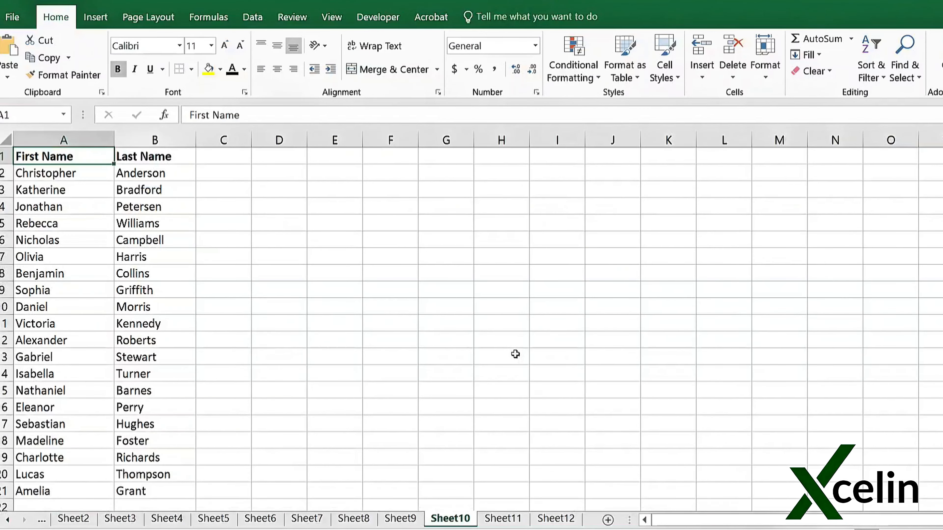
pyautogui.hotkey('ctrl', 'pageup')
pyautogui.hotkey('ctrl', 'pagedown')
pyautogui.hotkey('ctrl', 'pagedown')
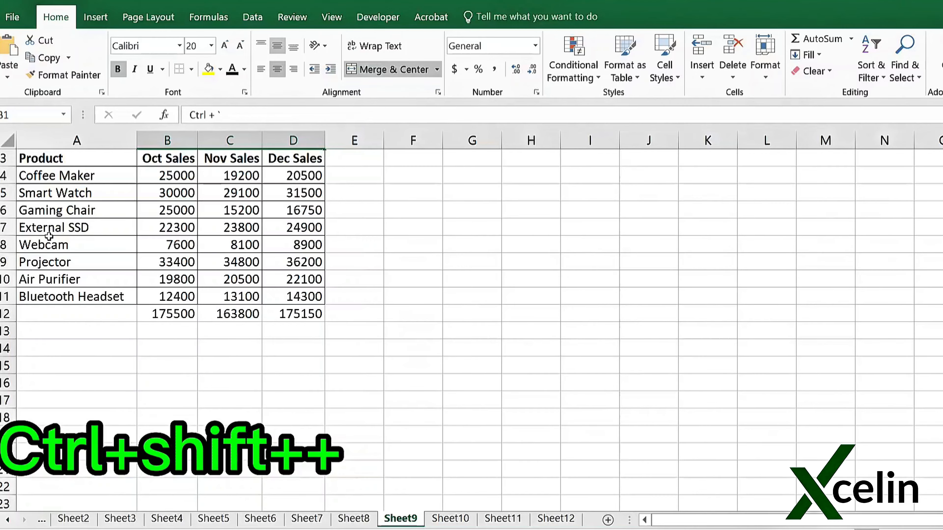
# Step: Insert three blank rows above the Gaming Chair row in the Sheet9 sales table
pyautogui.click(38, 222)
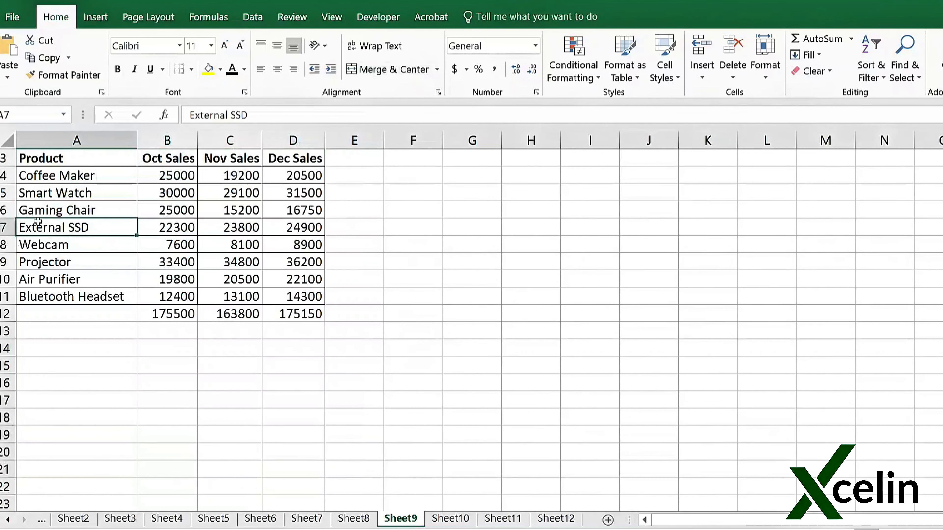
pyautogui.click(4, 210)
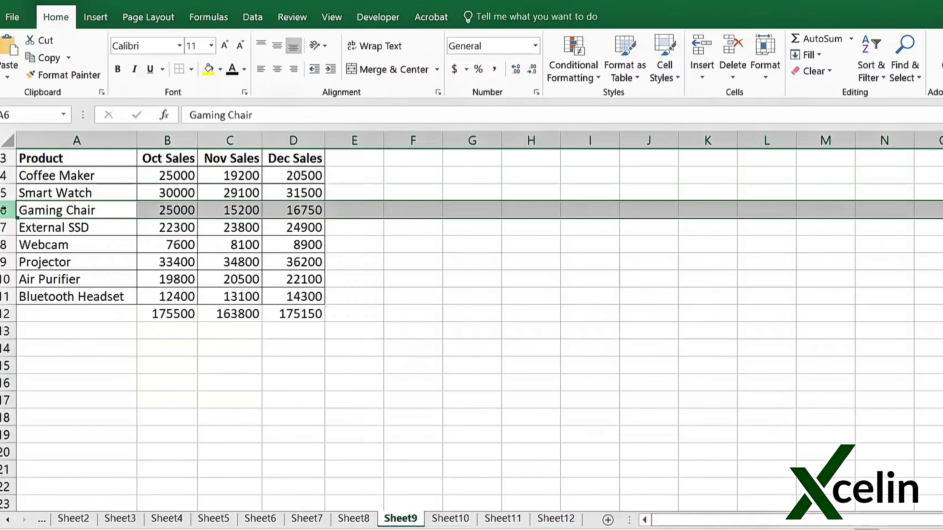
pyautogui.hotkey('ctrl', 'shift', '+')
pyautogui.hotkey('ctrl', 'shift', '+')
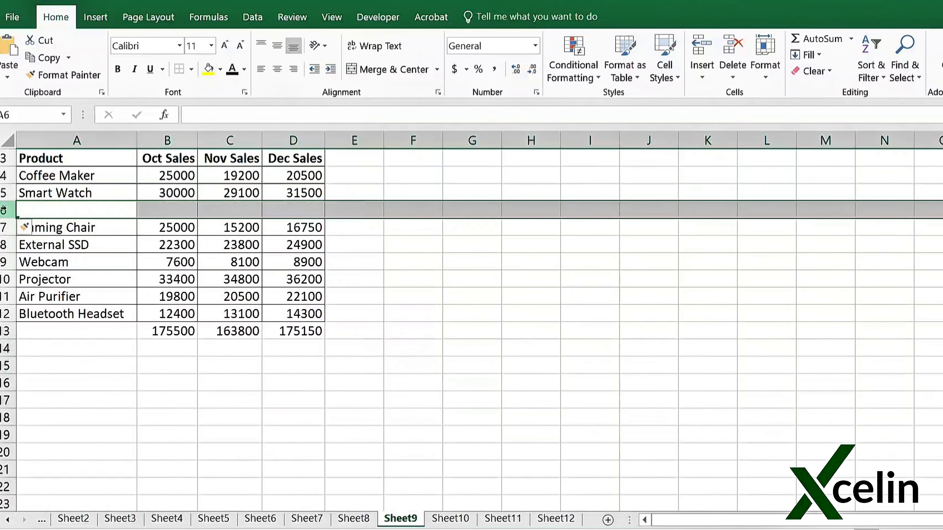
pyautogui.hotkey('ctrl', 'shift', '+')
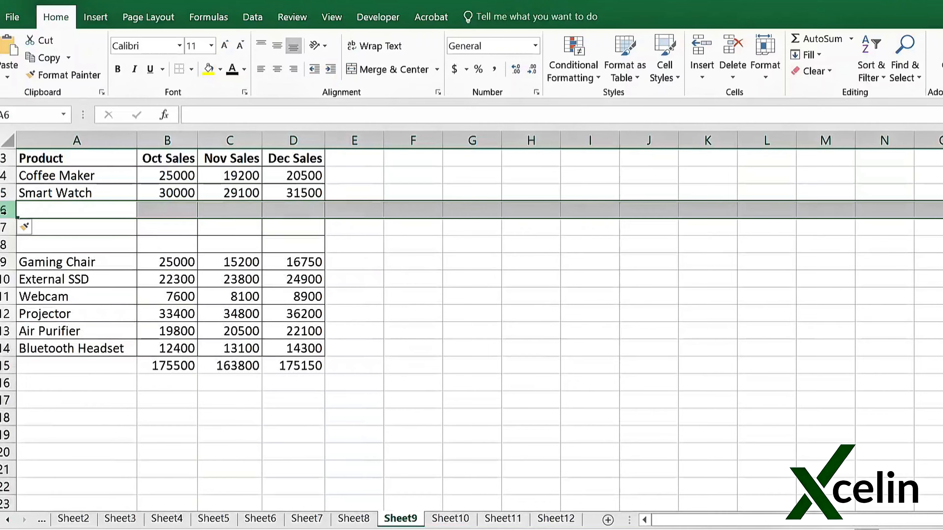
# Step: Insert two blank rows above the Webcam row and one blank row above the Projector row
pyautogui.click(3, 296)
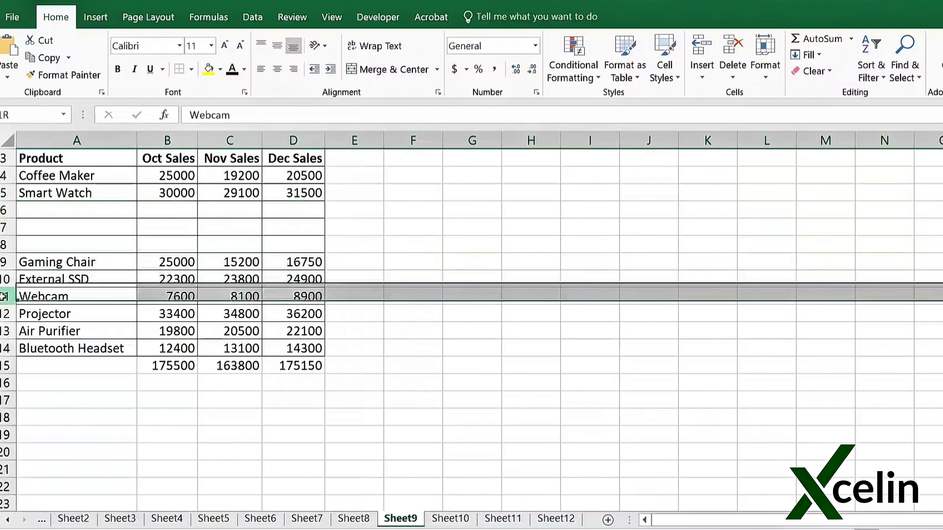
pyautogui.hotkey('ctrl', 'shift', '+')
pyautogui.hotkey('ctrl', 'shift', '+')
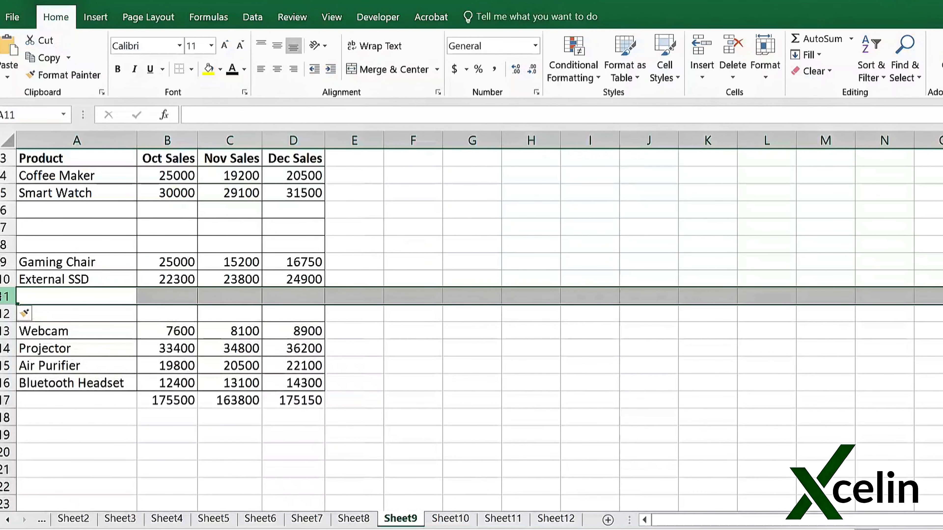
pyautogui.click(6, 349)
pyautogui.hotkey('ctrl', 'shift', '+')
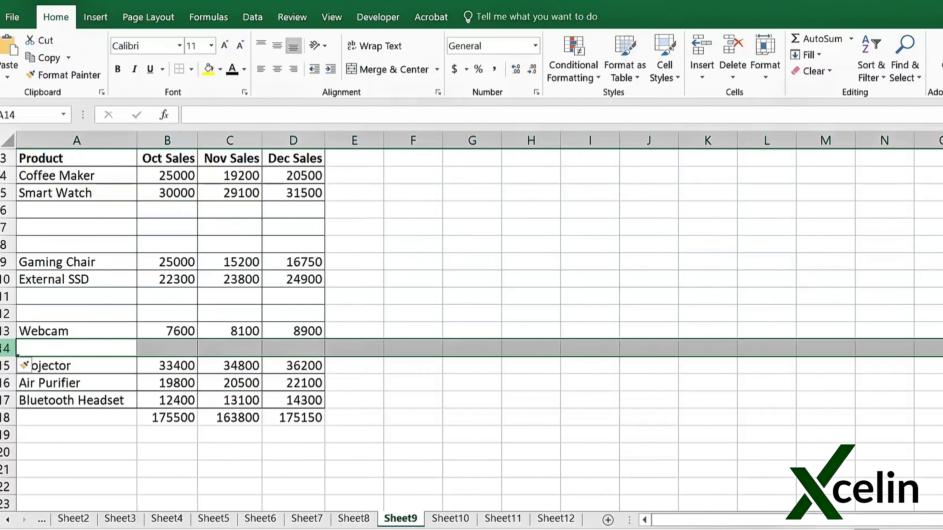
# Step: Delete the blank row above Projector and the two blank rows above Webcam
pyautogui.hotkey('ctrl', '-')
pyautogui.press('Up')
pyautogui.press('Up')
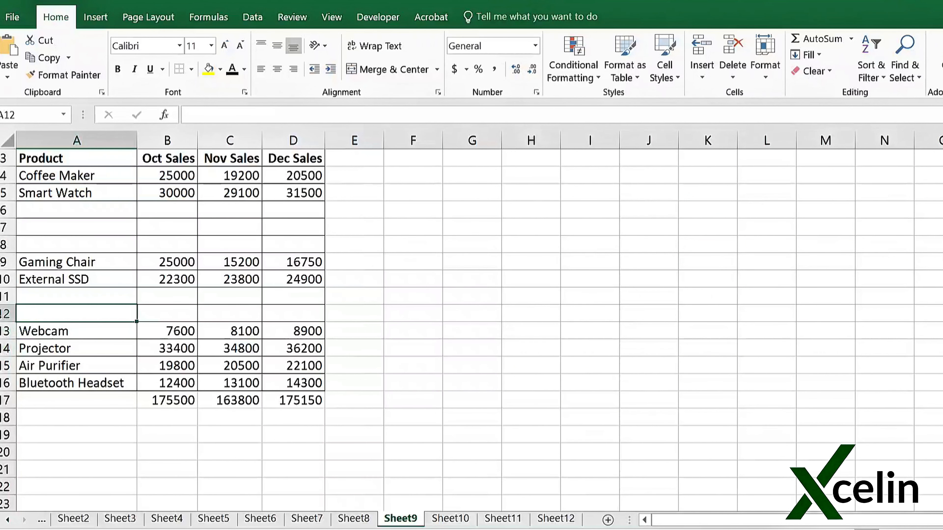
pyautogui.click(3, 313)
pyautogui.hotkey('ctrl', '-')
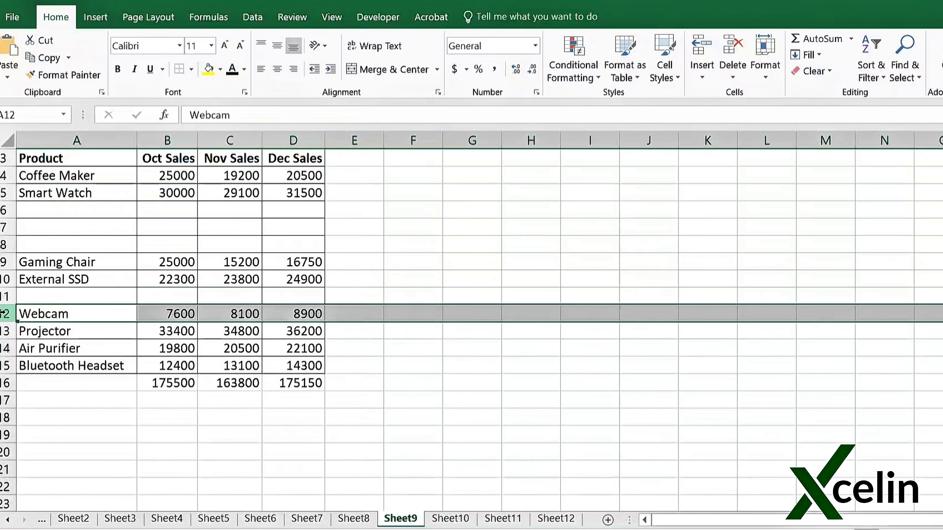
pyautogui.click(3, 296)
pyautogui.hotkey('ctrl', '-')
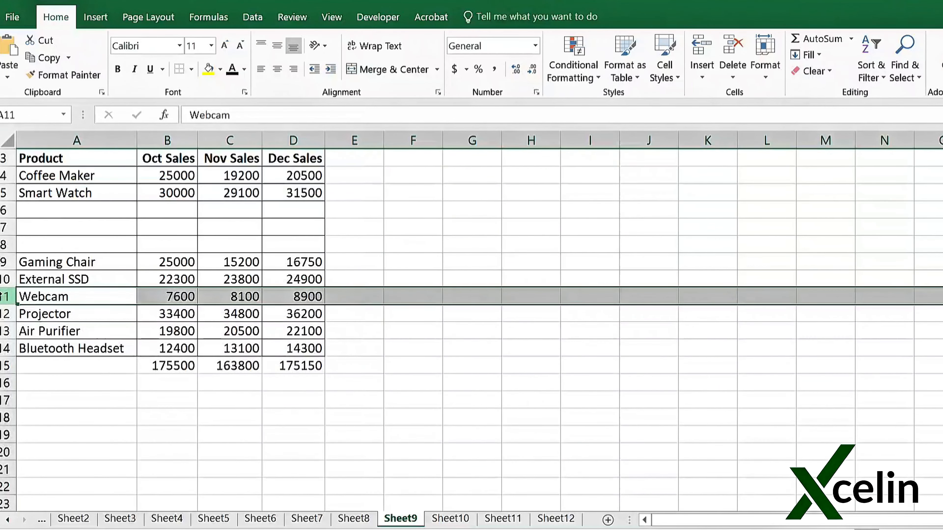
# Step: Delete the three blank rows between Smart Watch and Gaming Chair
pyautogui.click(4, 244)
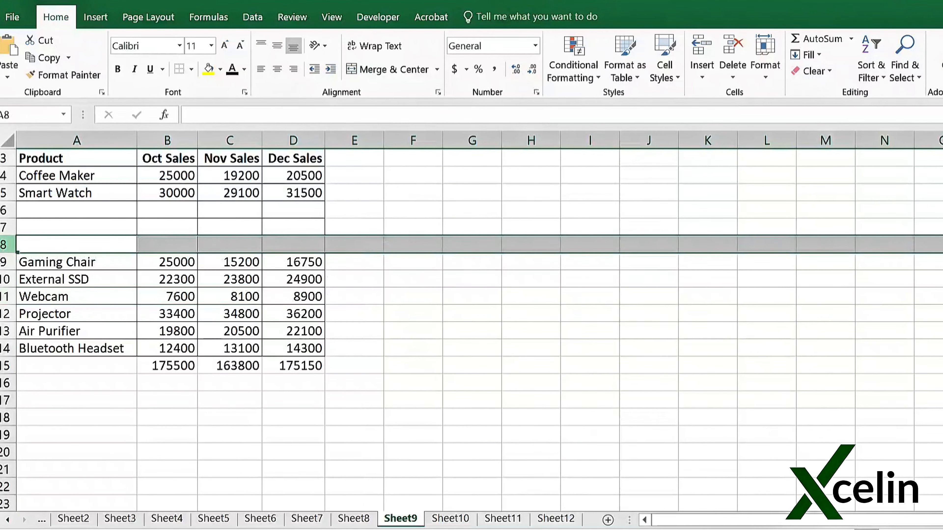
pyautogui.hotkey('ctrl', '-')
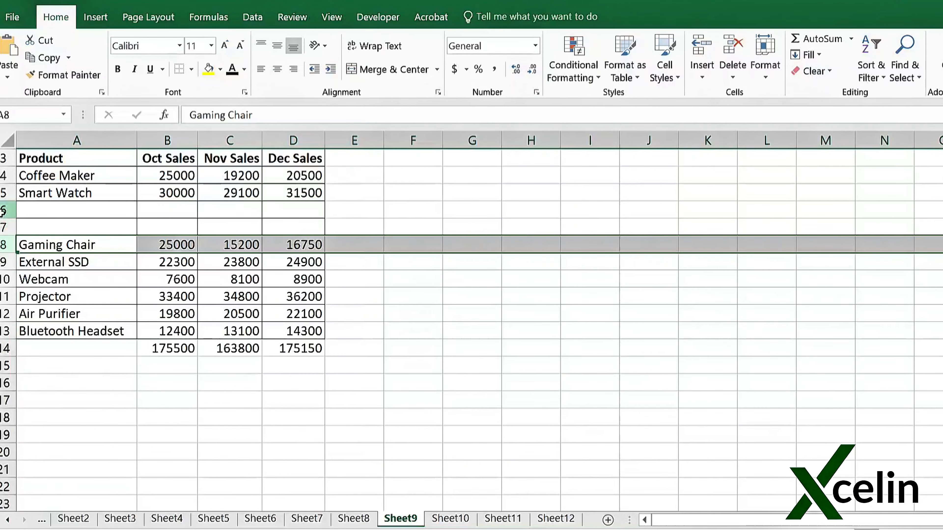
pyautogui.click(4, 210)
pyautogui.hotkey('ctrl', '-')
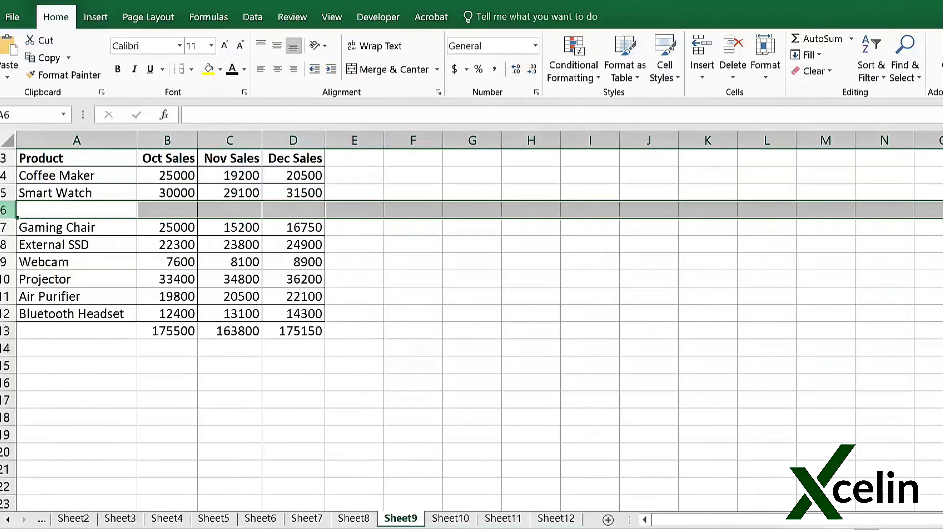
pyautogui.hotkey('ctrl', '-')
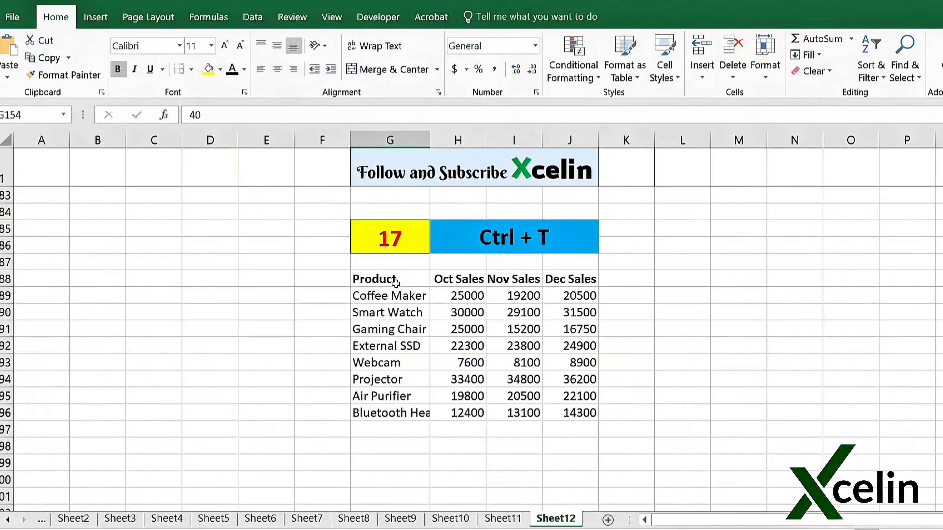
# Step: Convert the product sales range G188:J196 on Sheet12 into an Excel table
pyautogui.moveTo(395, 283); pyautogui.dragTo(555, 410)
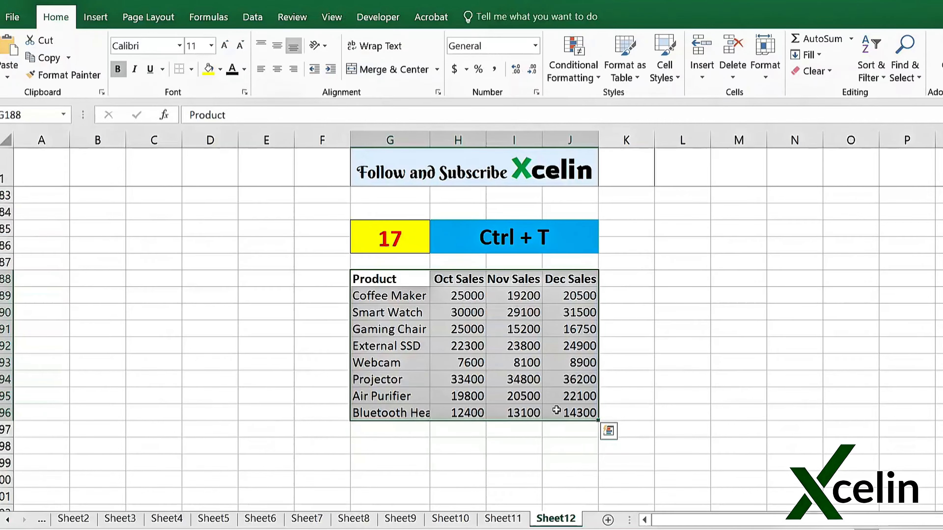
pyautogui.hotkey('ctrl', 't')
pyautogui.press('Return')
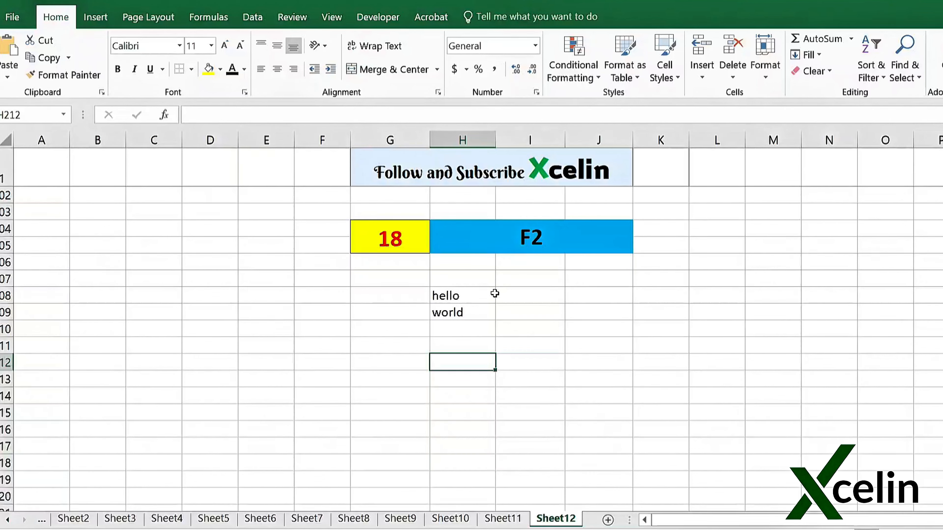
# Step: Edit cell H208 in place so that it reads "hello world"
pyautogui.click(483, 301)
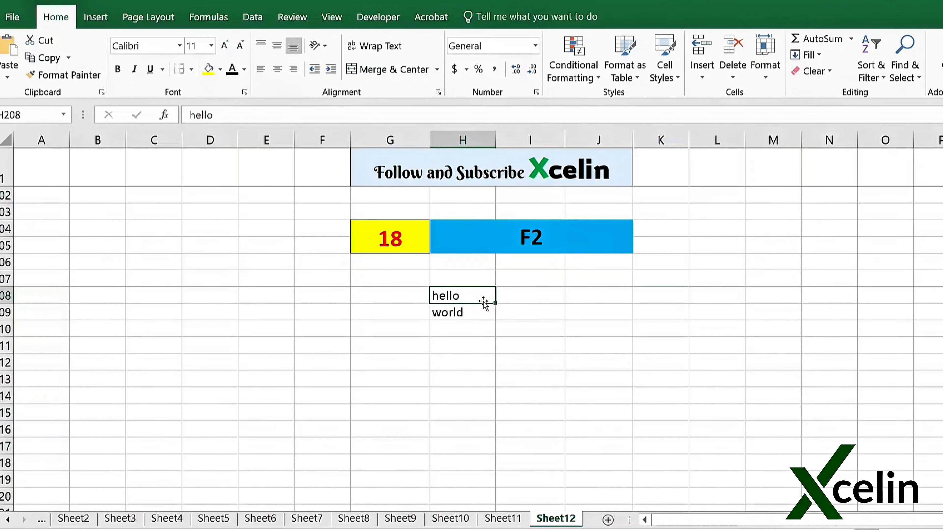
pyautogui.press('F2')
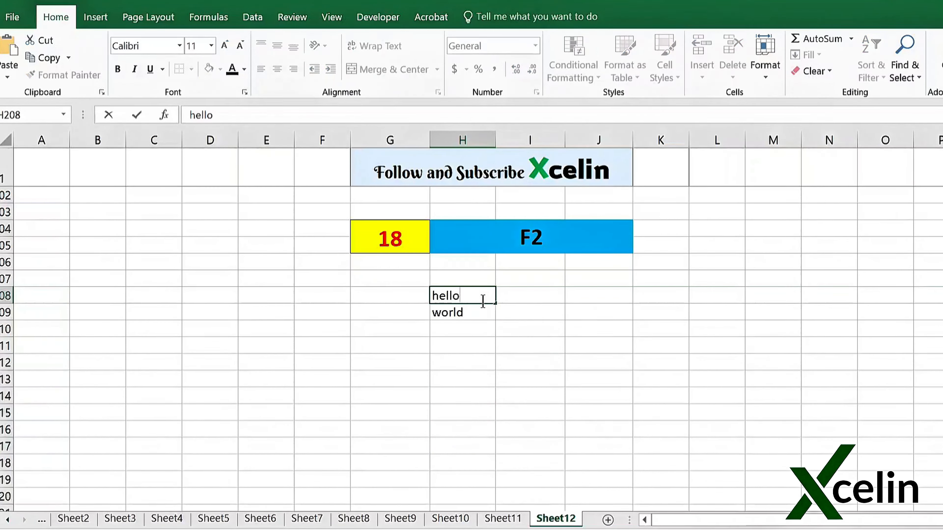
pyautogui.write('world')
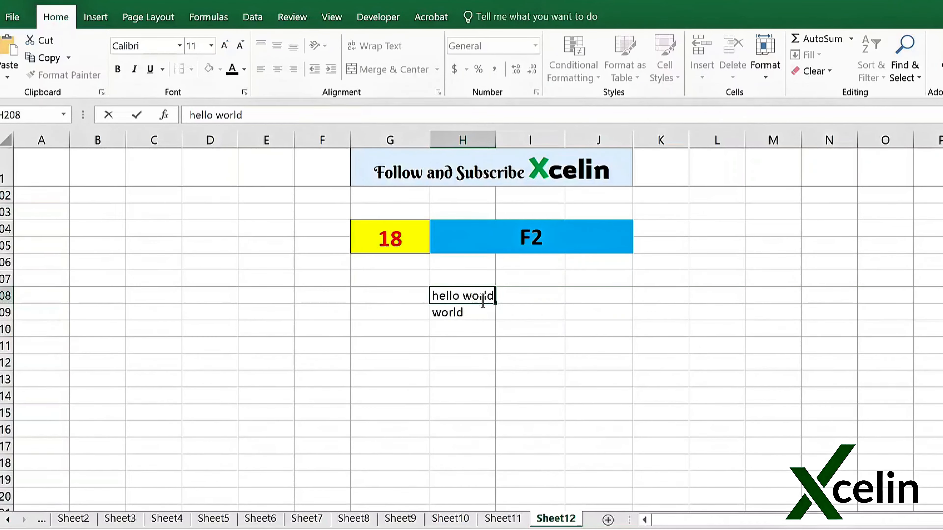
pyautogui.press('Return')
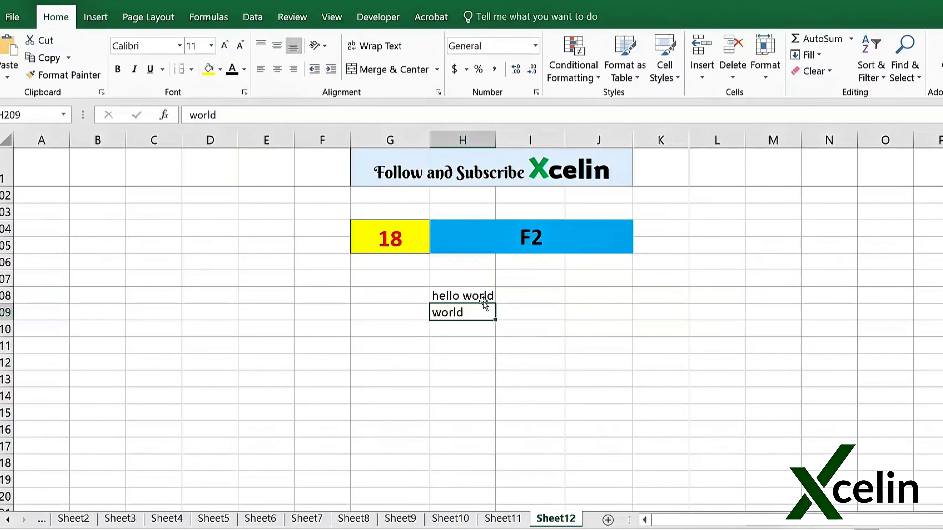
# Step: Extend the text in cell H209 in place to "world is beautiful"
pyautogui.press('F2')
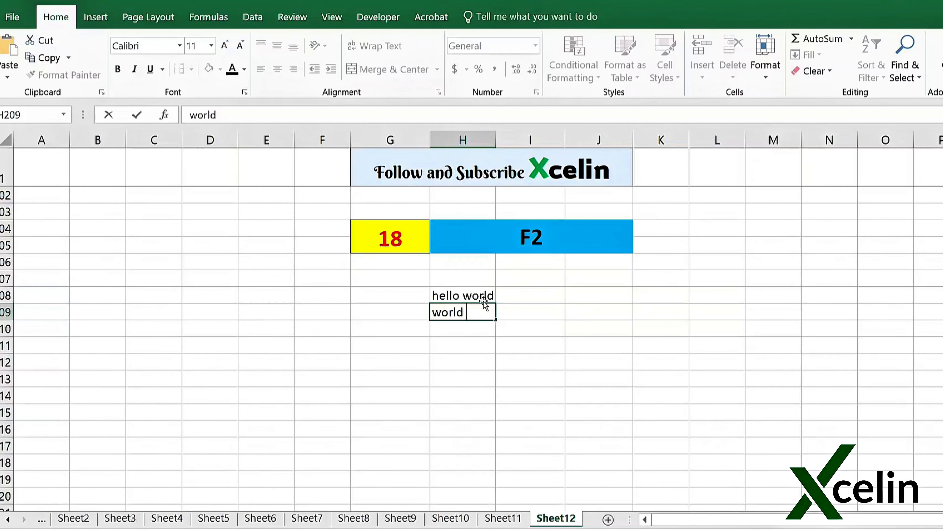
pyautogui.write('is bew')
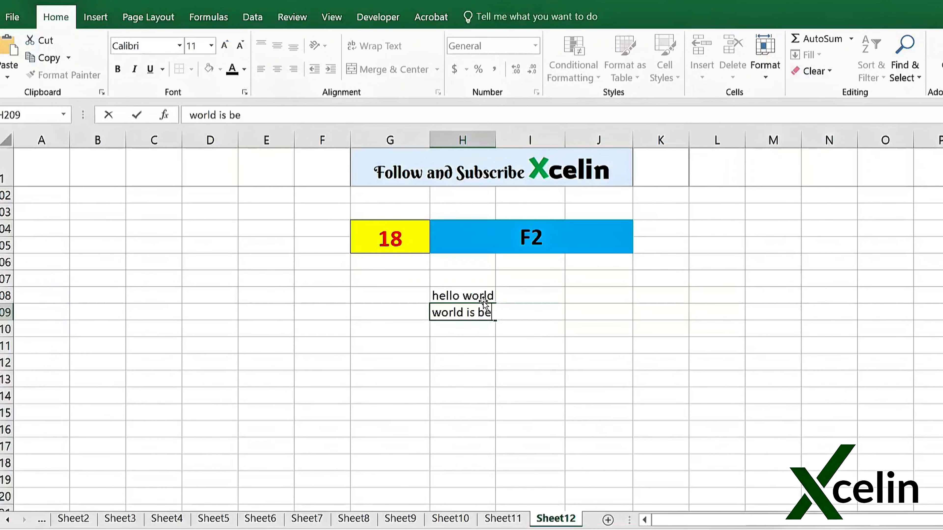
pyautogui.write('utiful')
pyautogui.press('Return')
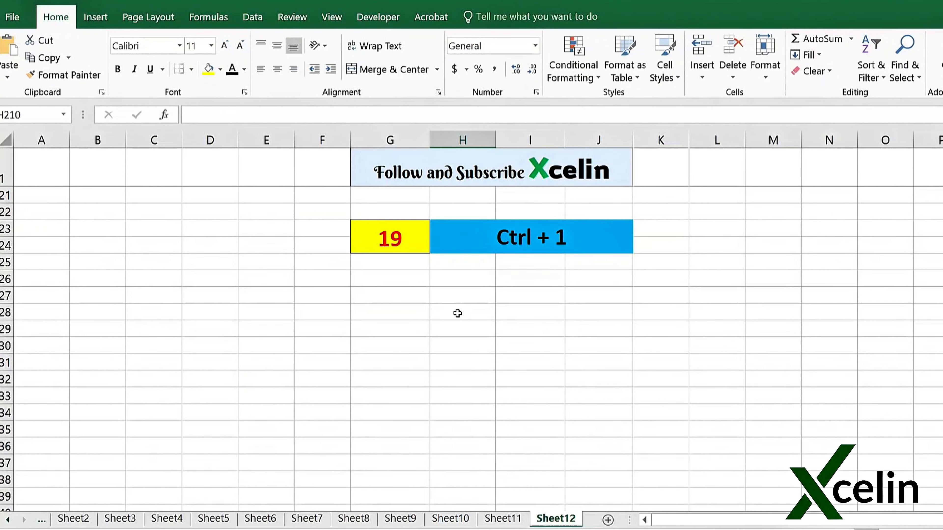
# Step: Open the Format Cells dialog for G227 and browse the Number, Currency, Accounting and Date categories
pyautogui.click(436, 320)
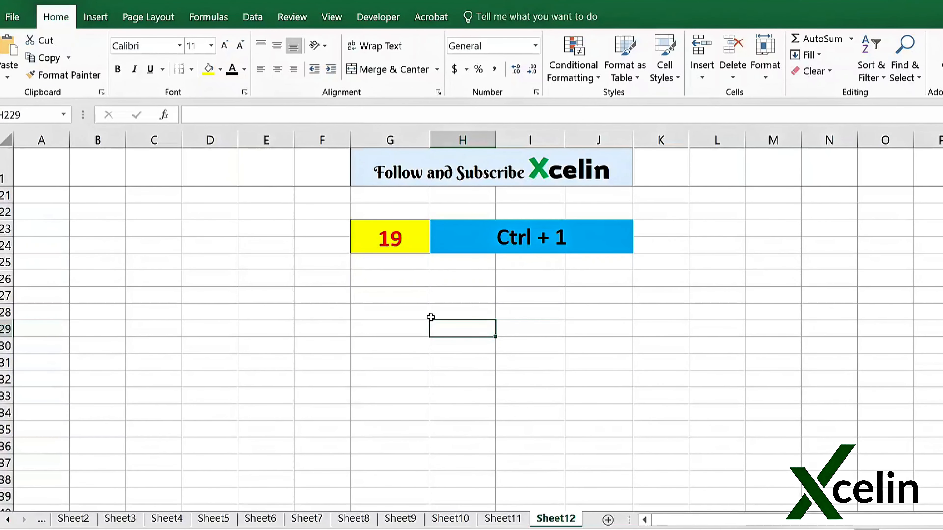
pyautogui.click(397, 299)
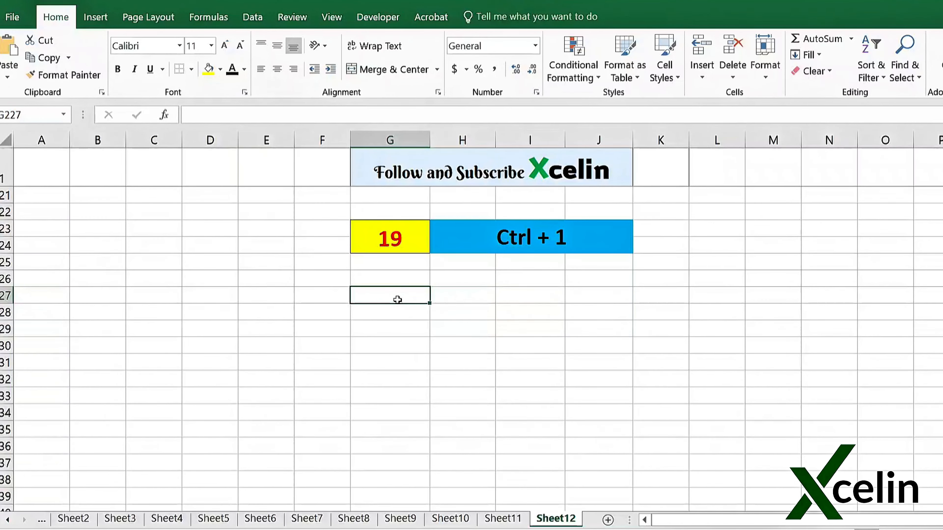
pyautogui.hotkey('ctrl', '1')
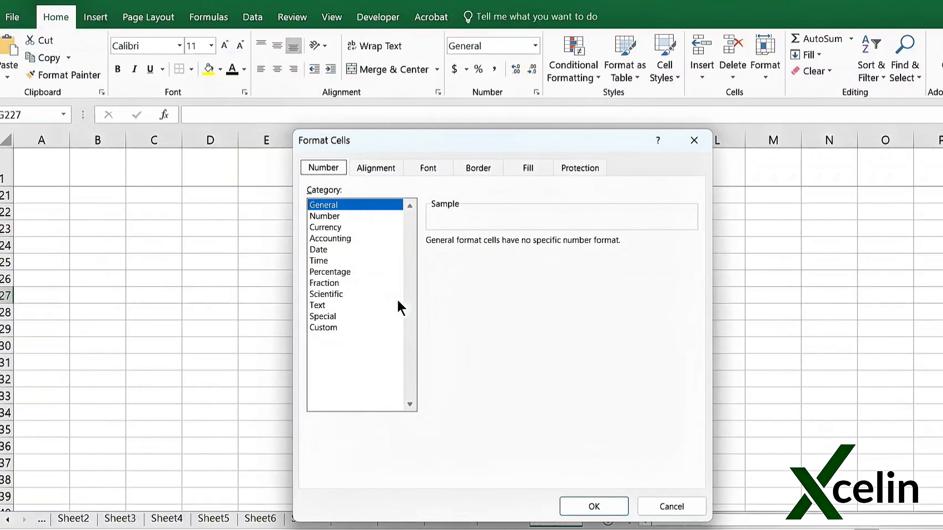
pyautogui.click(337, 216)
pyautogui.click(333, 227)
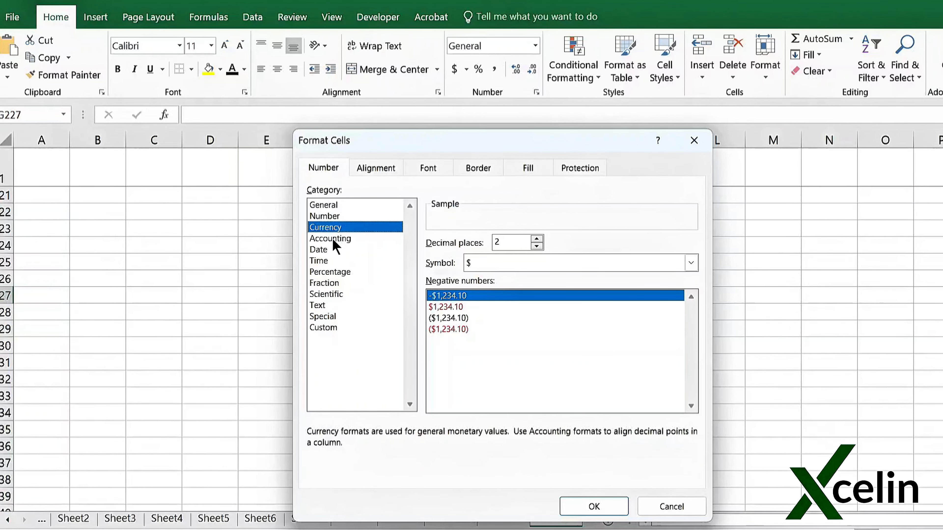
pyautogui.click(332, 238)
pyautogui.click(319, 249)
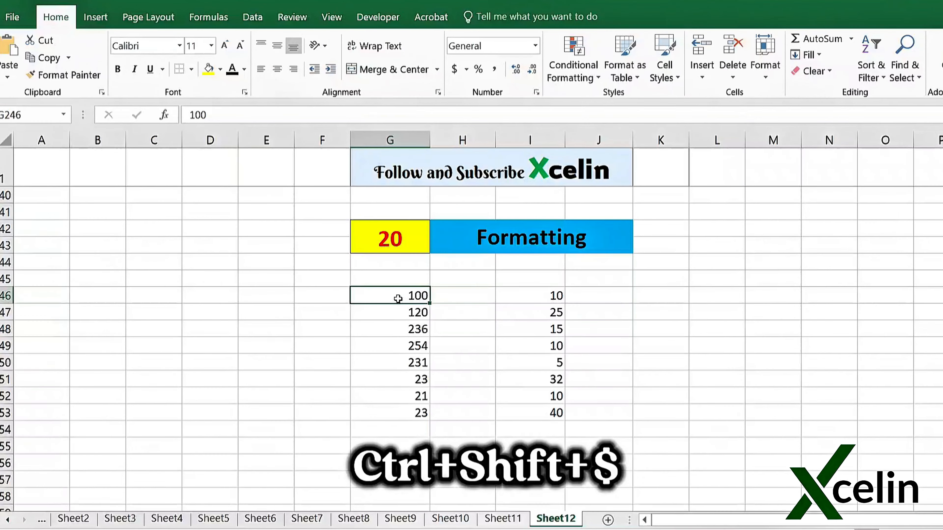
# Step: Format the numbers in G246:G253 as Currency with a dollar sign and two decimal places
pyautogui.moveTo(398, 298); pyautogui.dragTo(392, 412)
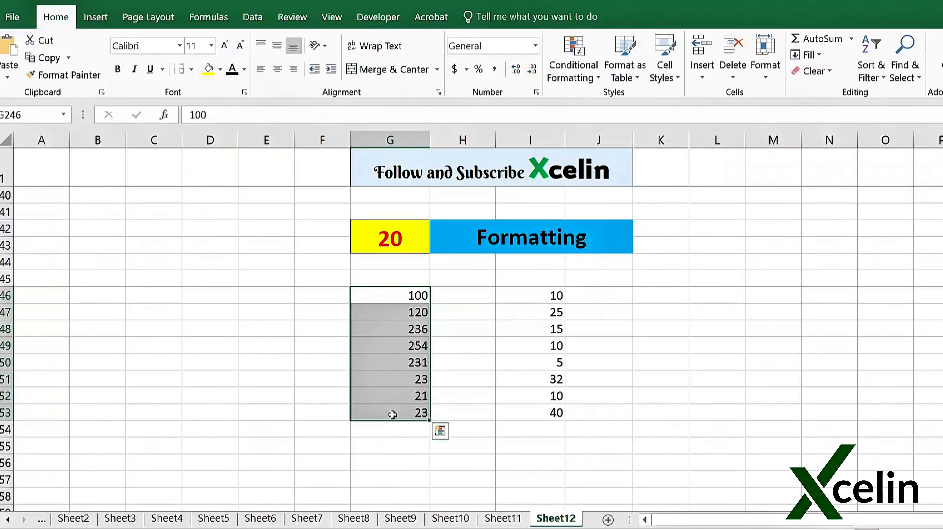
pyautogui.hotkey('ctrl', 'shift', '4')
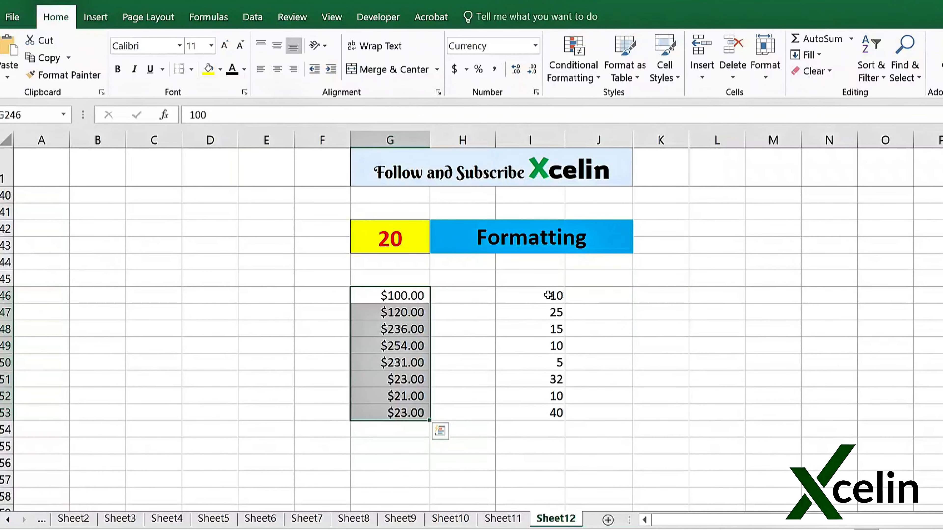
# Step: Apply the Percentage format to the numbers in I246:I253 and reset that range to the General format
pyautogui.moveTo(548, 296); pyautogui.dragTo(548, 410)
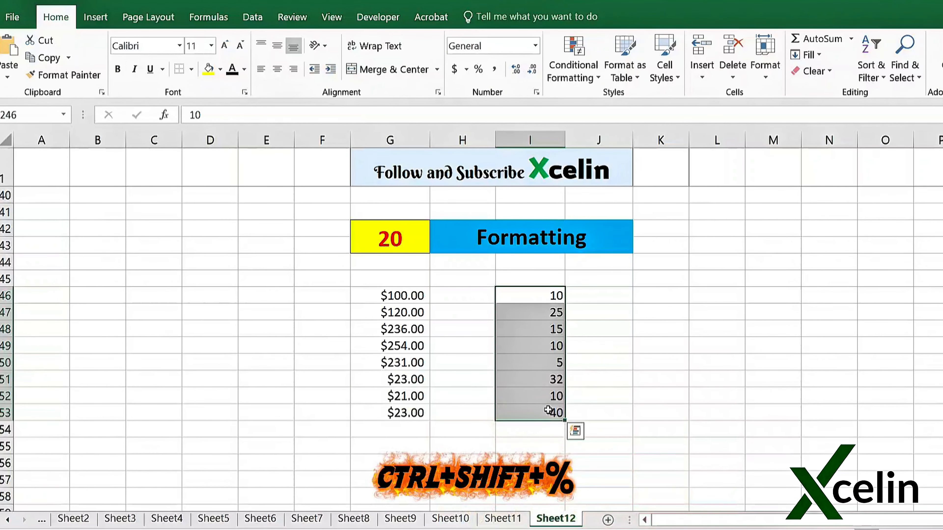
pyautogui.hotkey('ctrl', 'shift', '5')
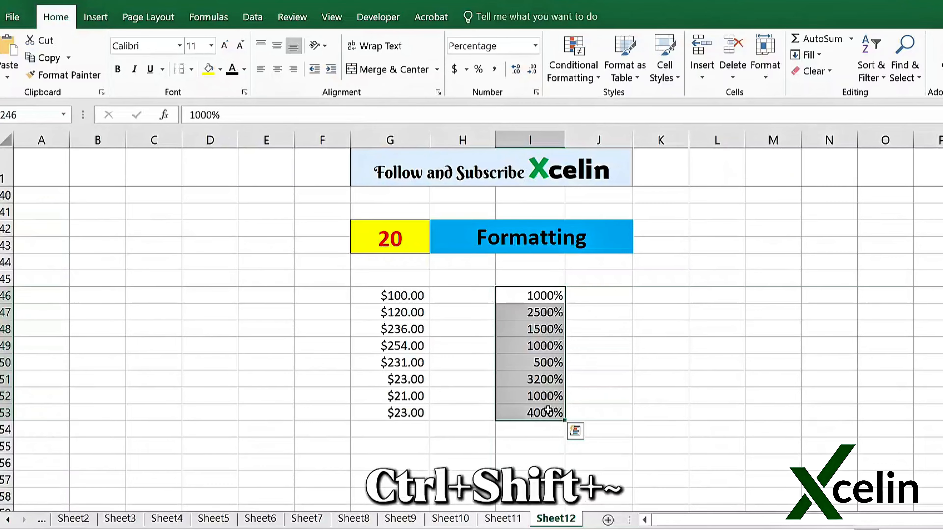
pyautogui.hotkey('ctrl', 'shift', '`')
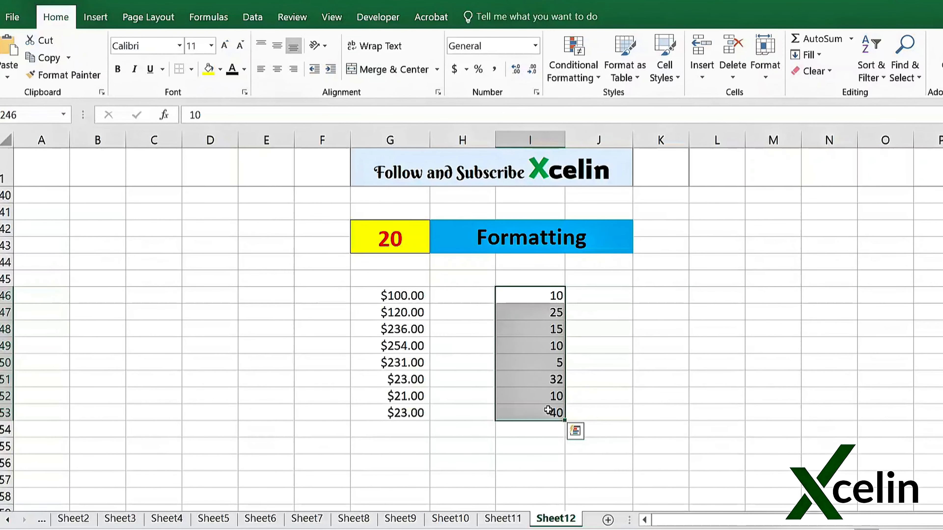
pyautogui.click(517, 424)
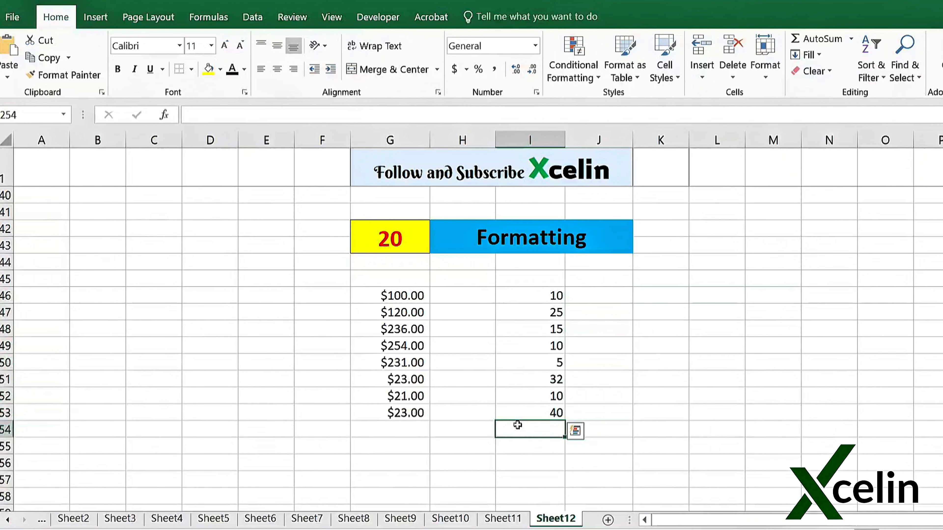